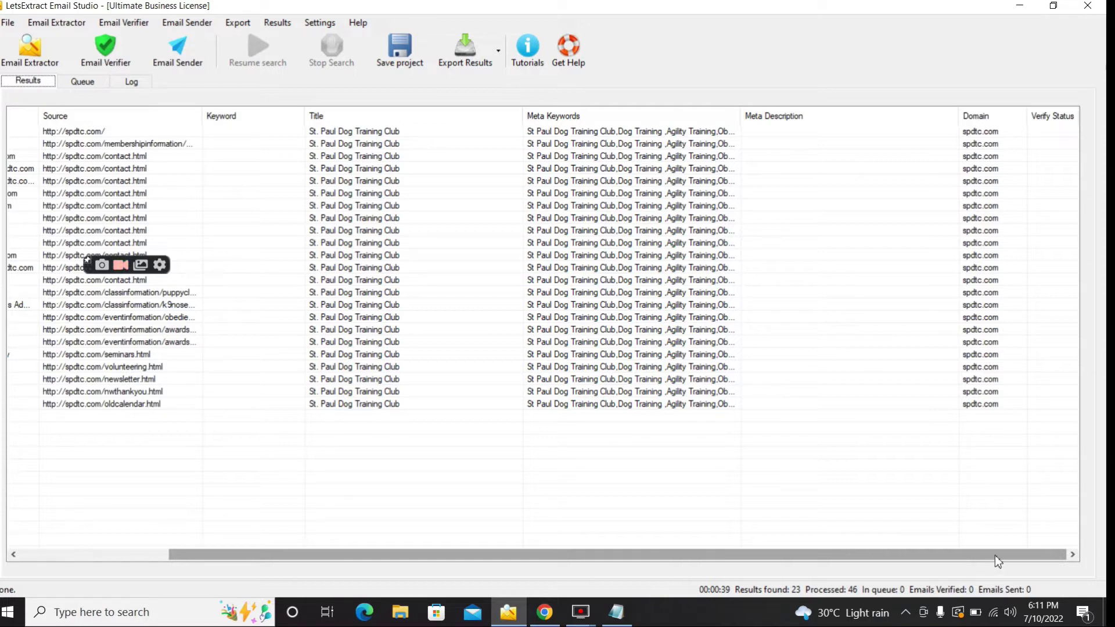
{"action": "left_click_drag", "start_coordinate": [998, 557], "coordinate": [704, 556]}
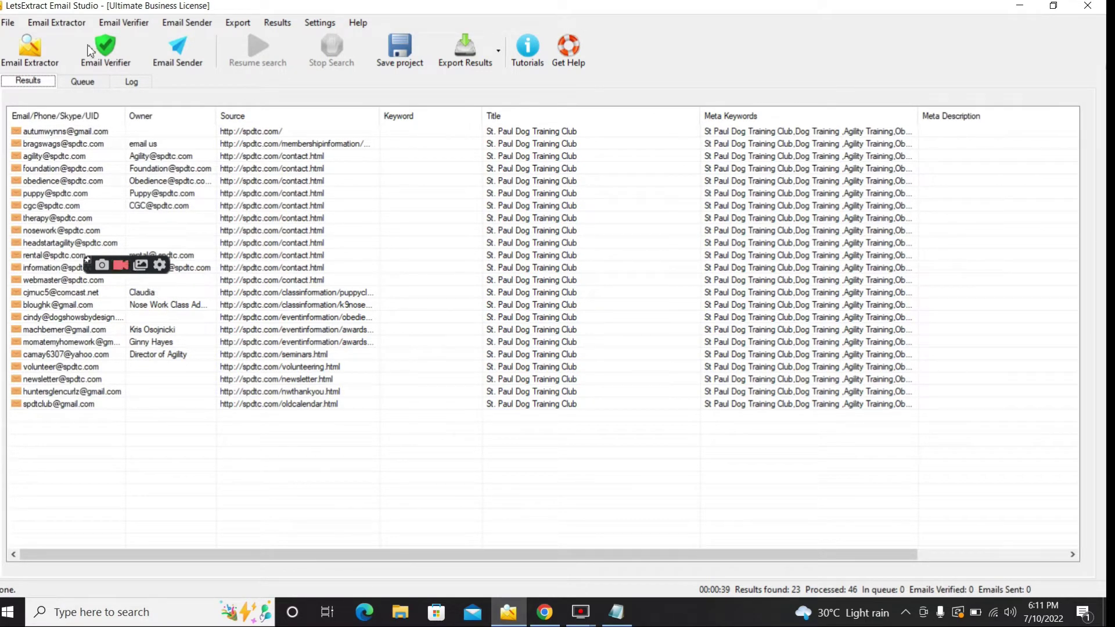
Start a website email scan in Bulk Mode, with the prefilled URL cleared and crawl depth 2
{"action": "left_click", "coordinate": [35, 52]}
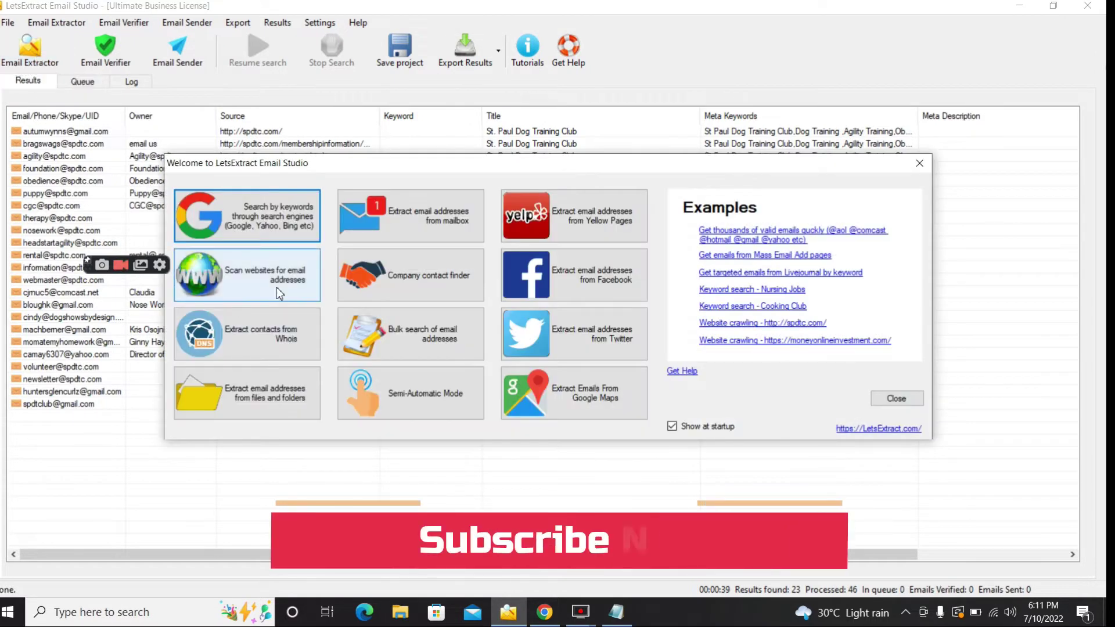
{"action": "left_click", "coordinate": [247, 279]}
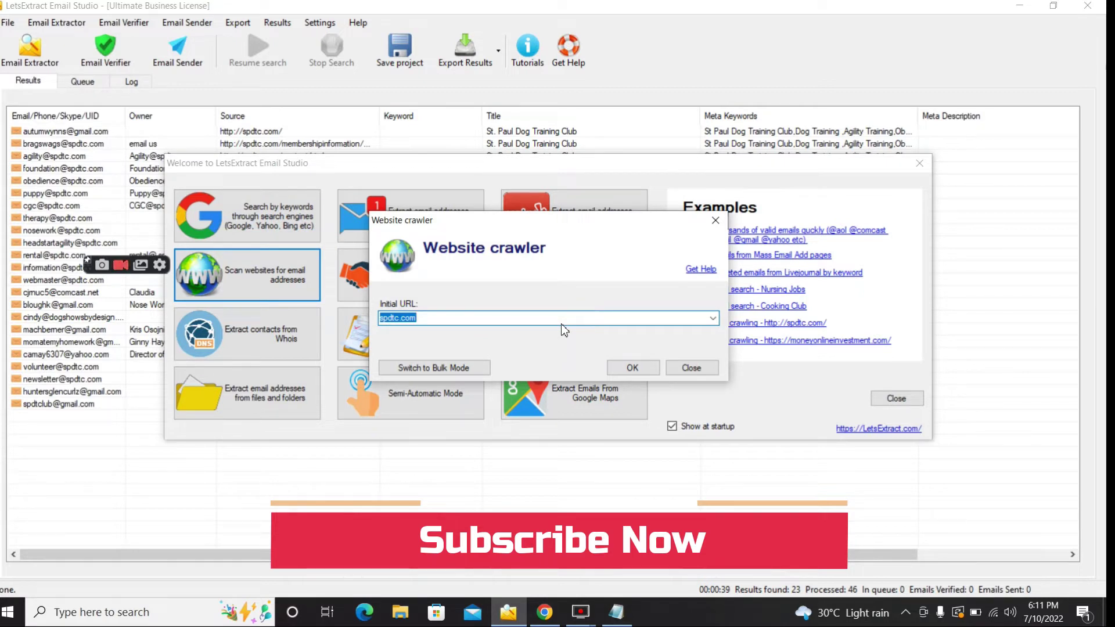
{"action": "key", "text": "BackSpace"}
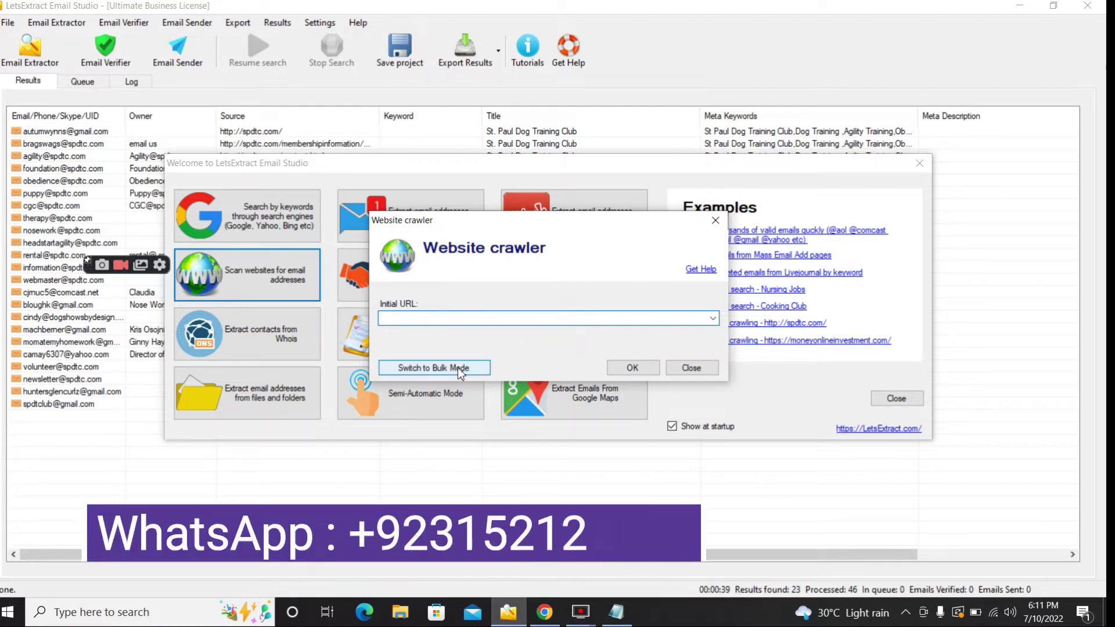
{"action": "left_click", "coordinate": [434, 368]}
{"action": "left_click", "coordinate": [428, 285]}
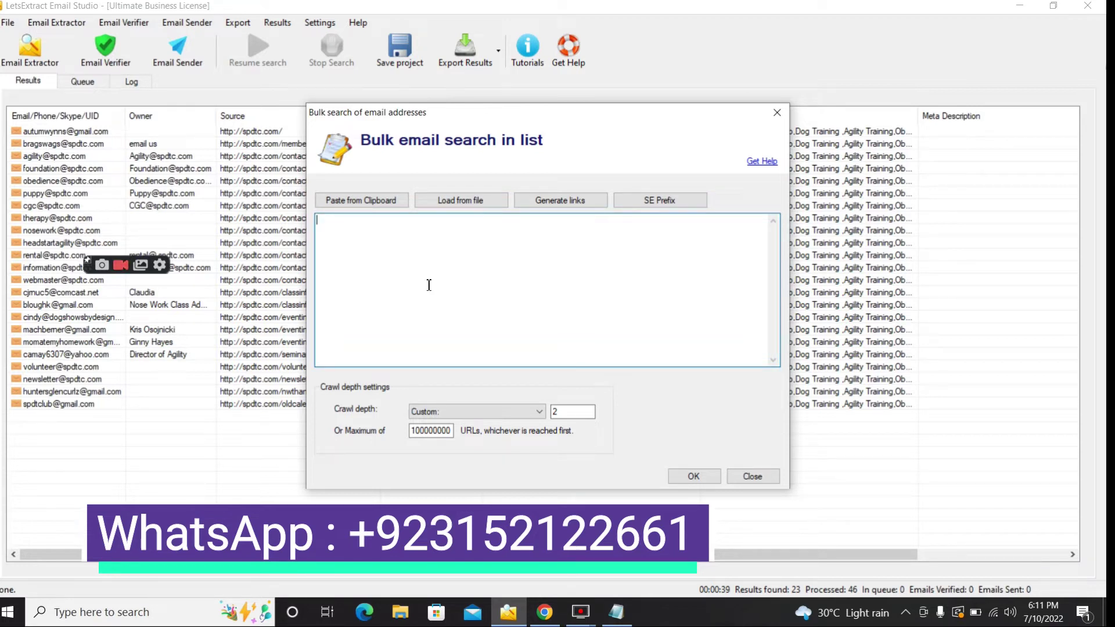
Paste spdtc.com, directory.autorentalnews.com and mccarthy.com from Notepad into the bulk list
{"action": "left_click", "coordinate": [617, 612]}
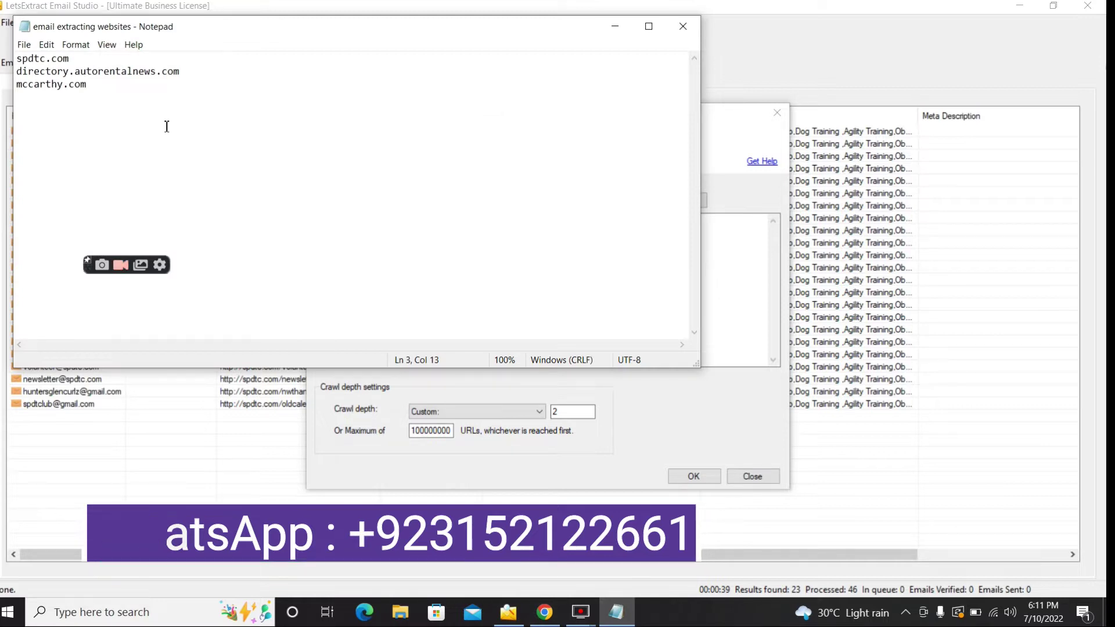
{"action": "left_click_drag", "start_coordinate": [87, 84], "coordinate": [18, 58]}
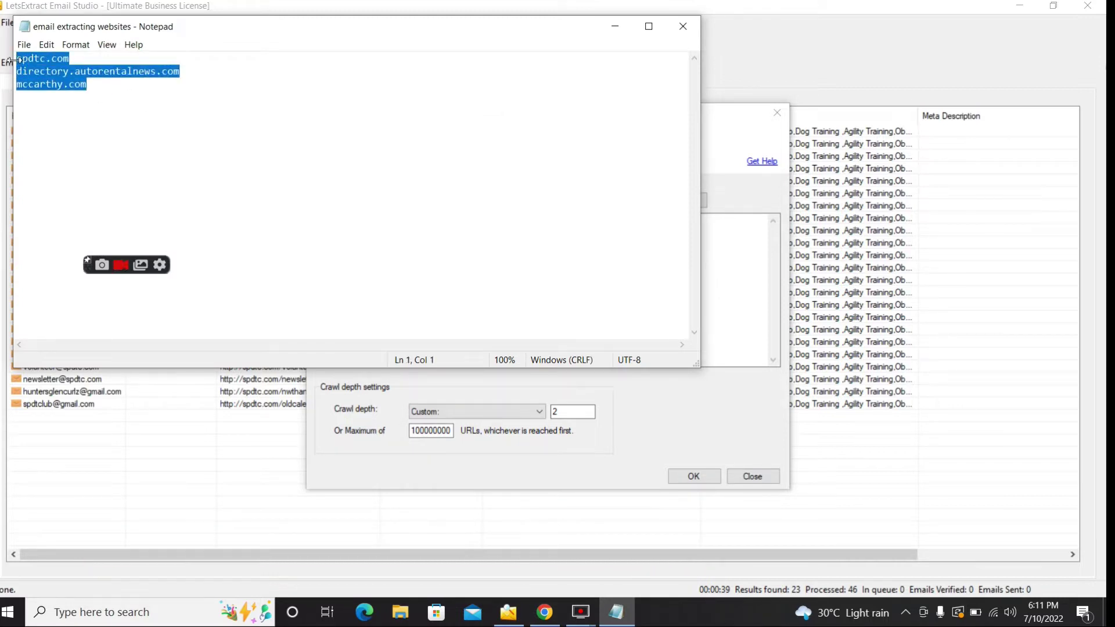
{"action": "left_click", "coordinate": [613, 31]}
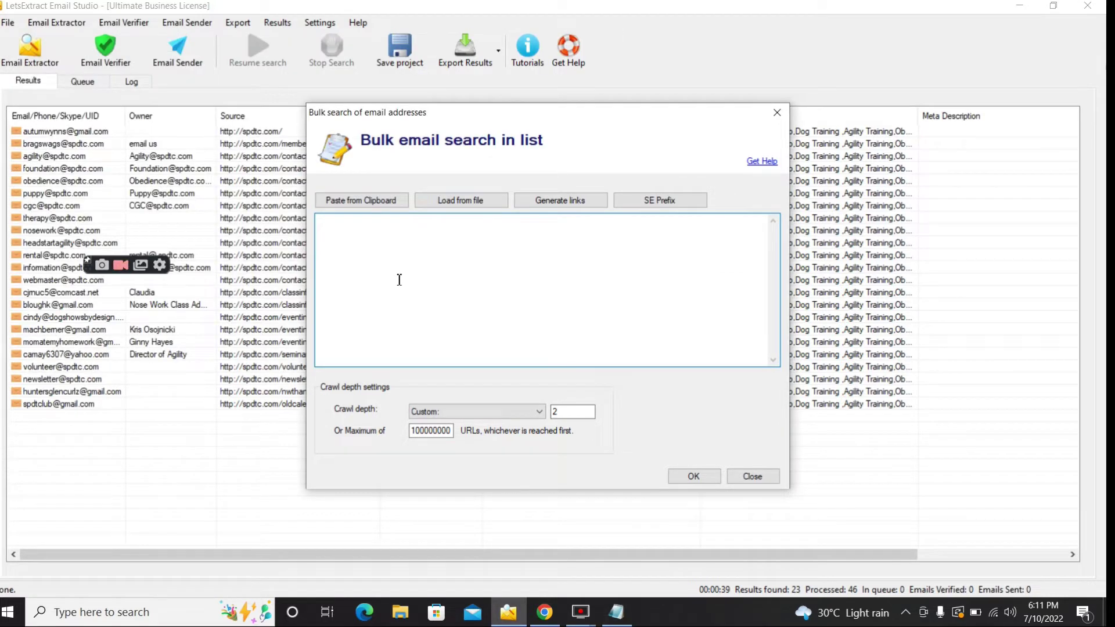
{"action": "type", "text": "spdtc.com directory.autorentalnews.com mccarthy.com"}
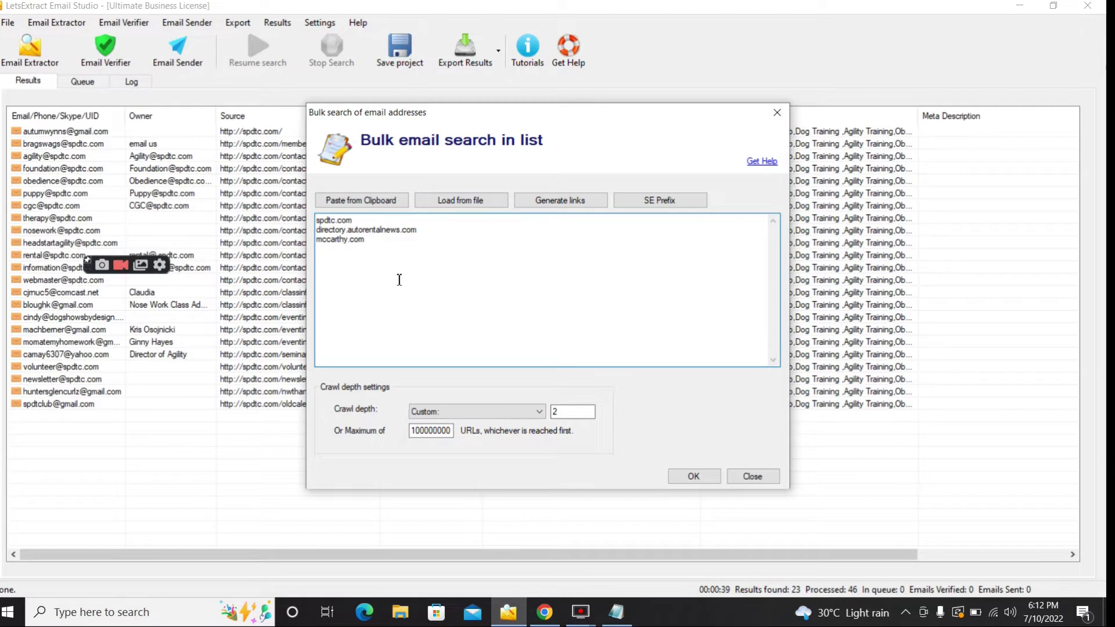
Start the three-site crawl and view the Log tab's statistics and pie charts
{"action": "left_click", "coordinate": [695, 477]}
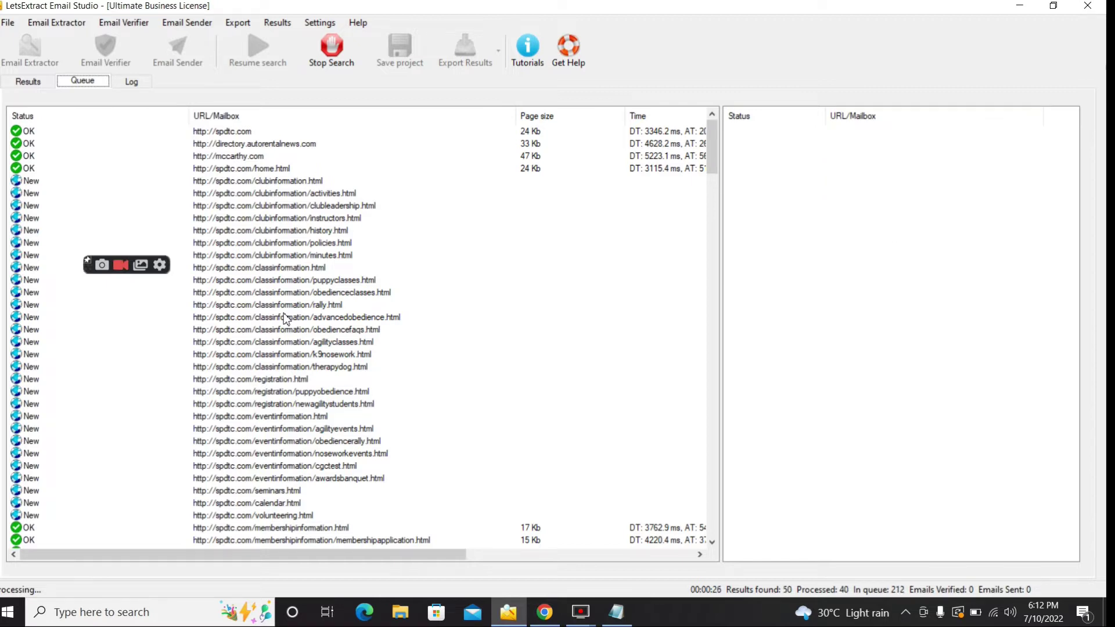
{"action": "left_click", "coordinate": [133, 81]}
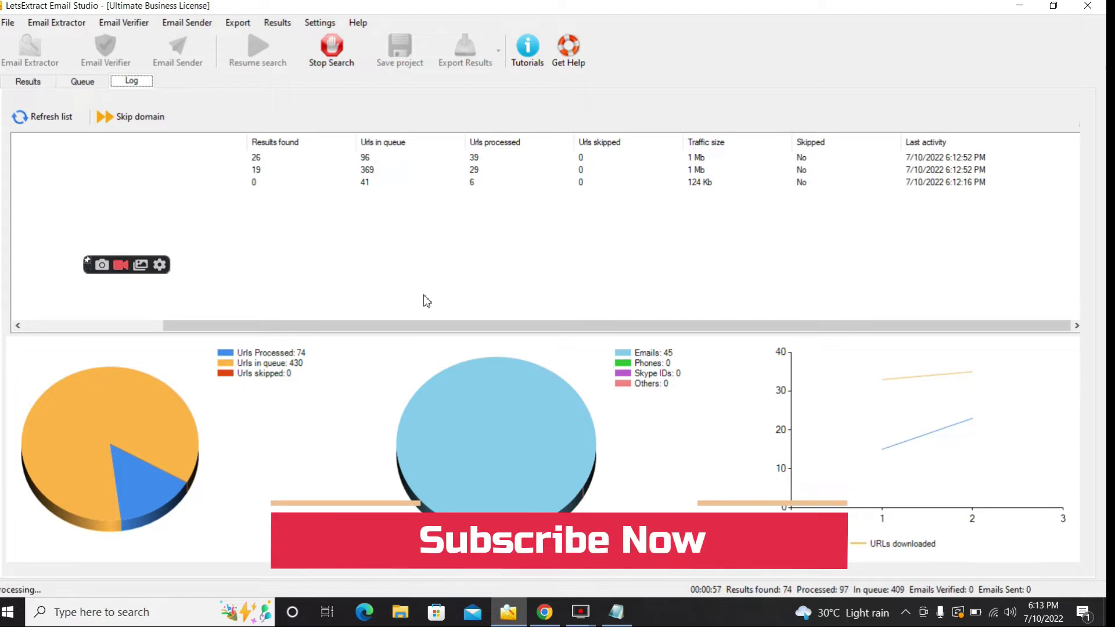
Show the Results table with the new McCarthy and Auto Rental News emails
{"action": "left_click", "coordinate": [39, 84]}
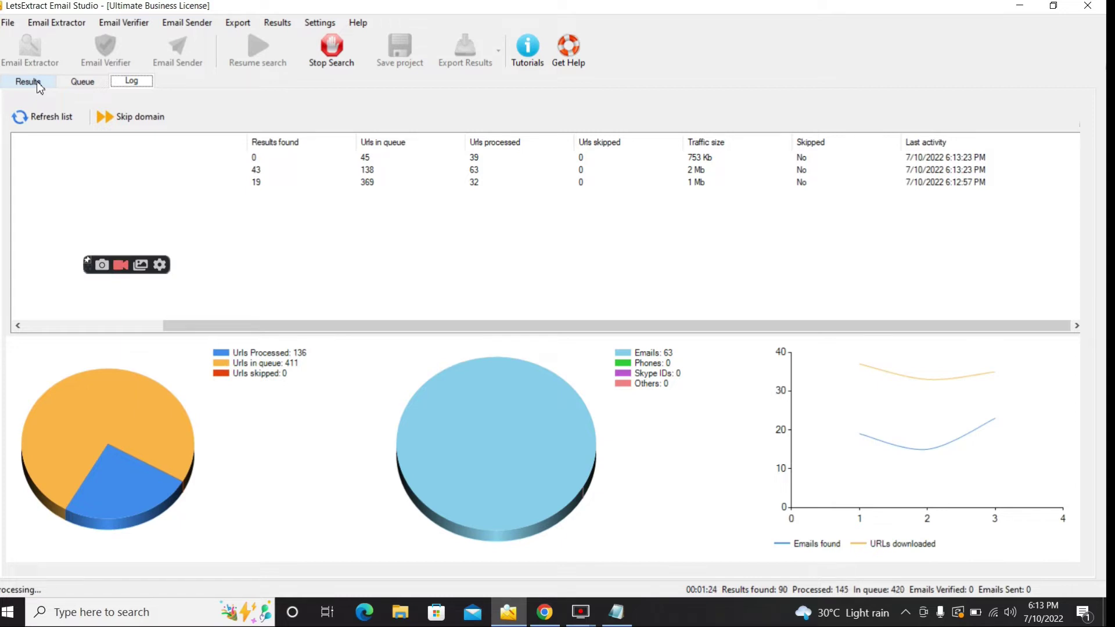
{"action": "left_click", "coordinate": [29, 82]}
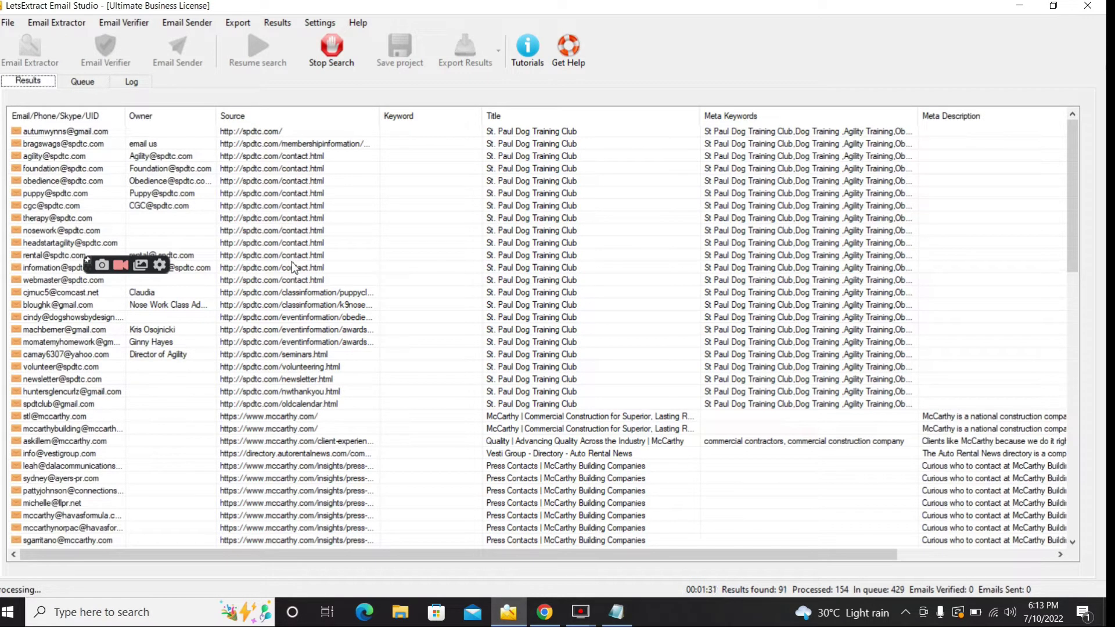
Scroll the Results grid as Auto Rental News and McCarthy emails pass 200 results
{"action": "left_click", "coordinate": [1076, 370]}
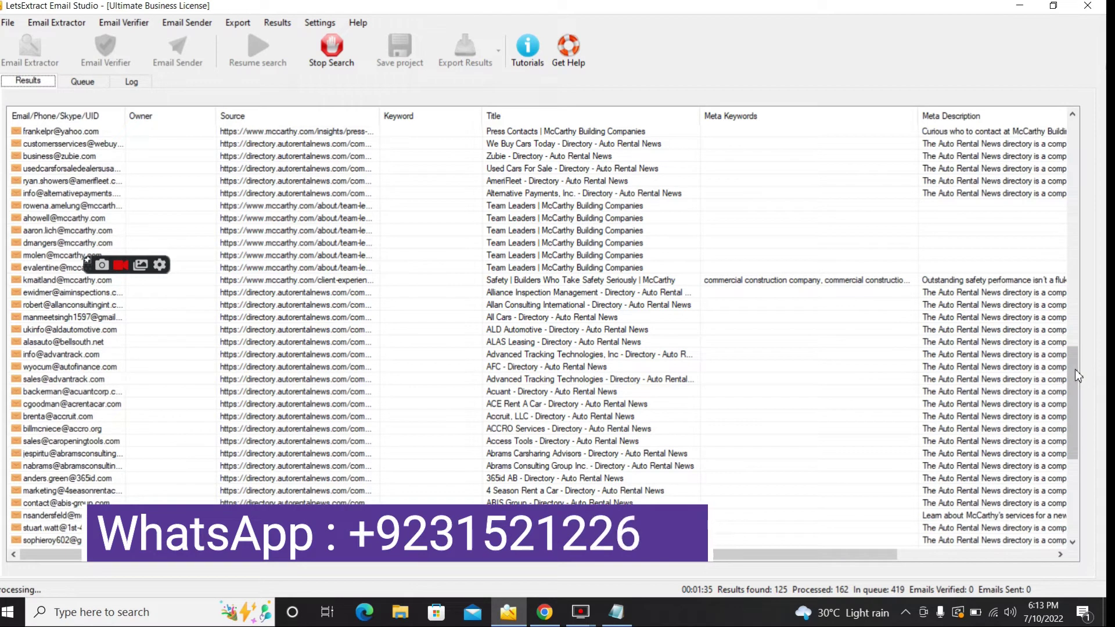
{"action": "left_click", "coordinate": [1076, 369]}
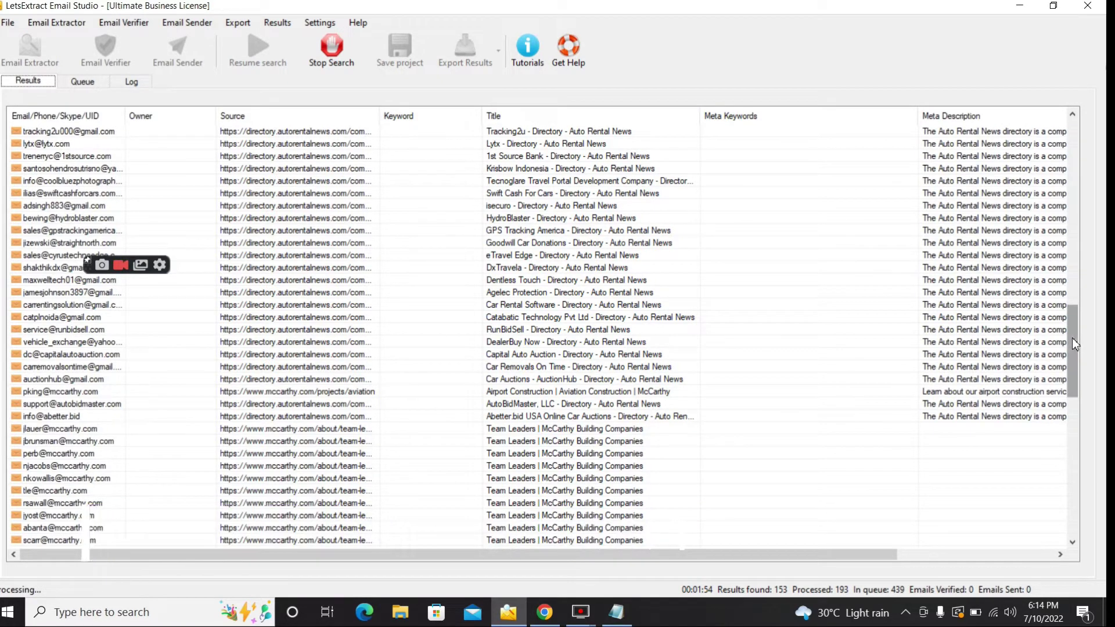
{"action": "left_click_drag", "start_coordinate": [1073, 337], "coordinate": [1077, 161]}
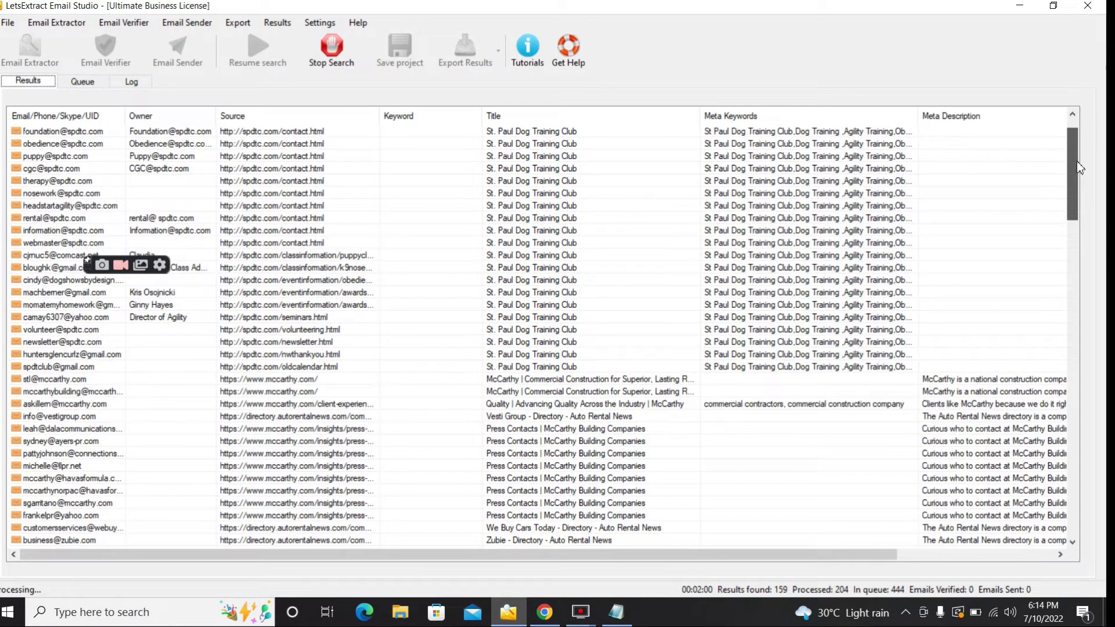
{"action": "left_click_drag", "start_coordinate": [1077, 160], "coordinate": [1078, 124]}
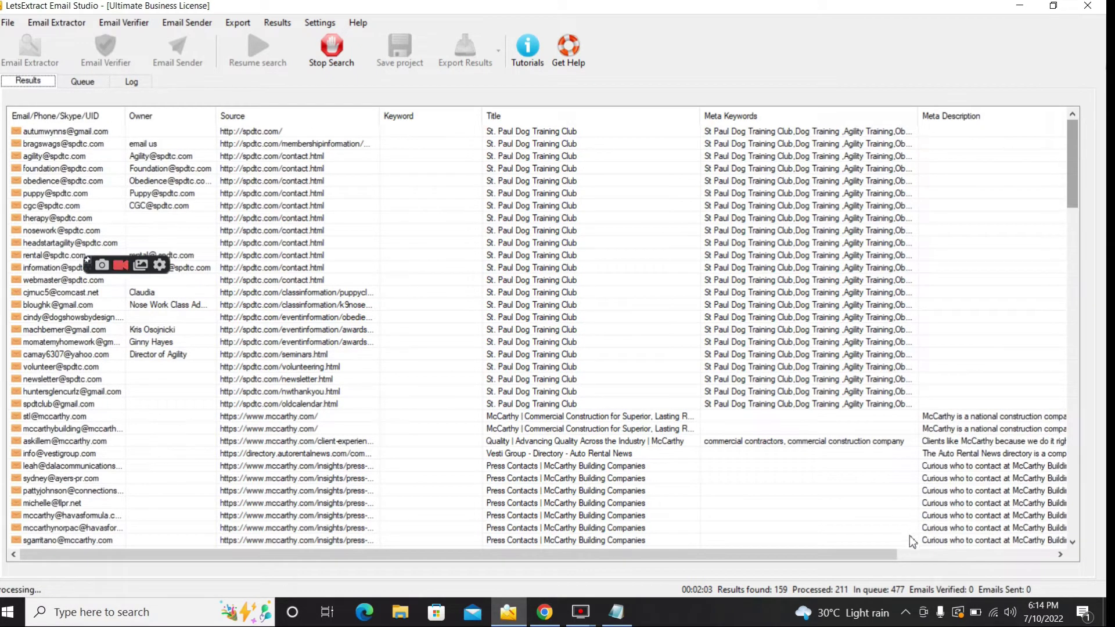
{"action": "left_click", "coordinate": [914, 556]}
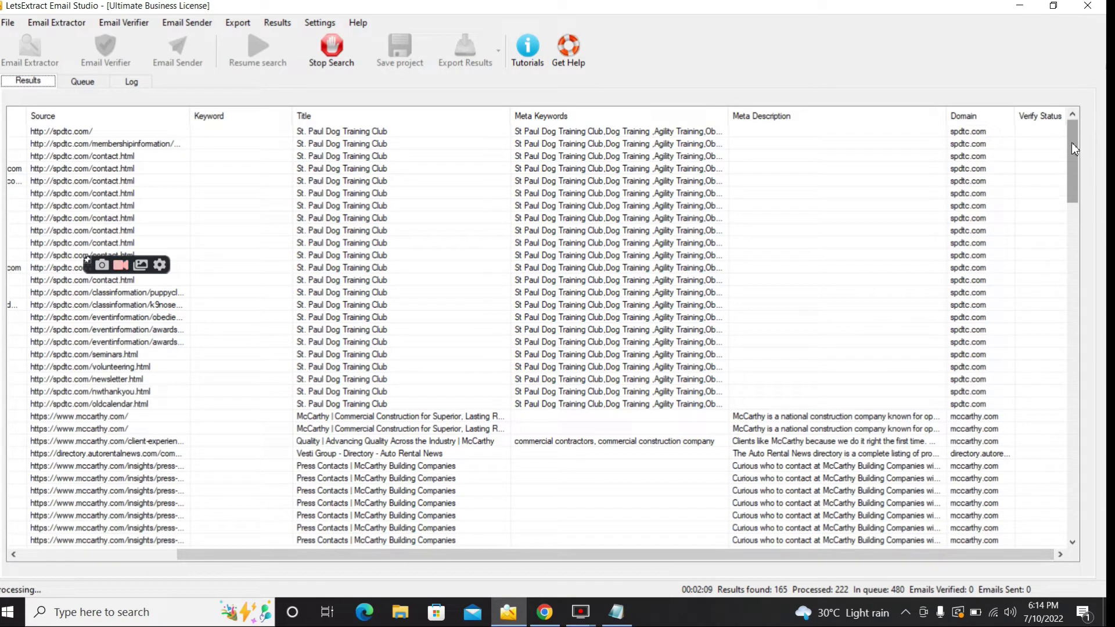
{"action": "left_click_drag", "start_coordinate": [1074, 145], "coordinate": [1073, 234]}
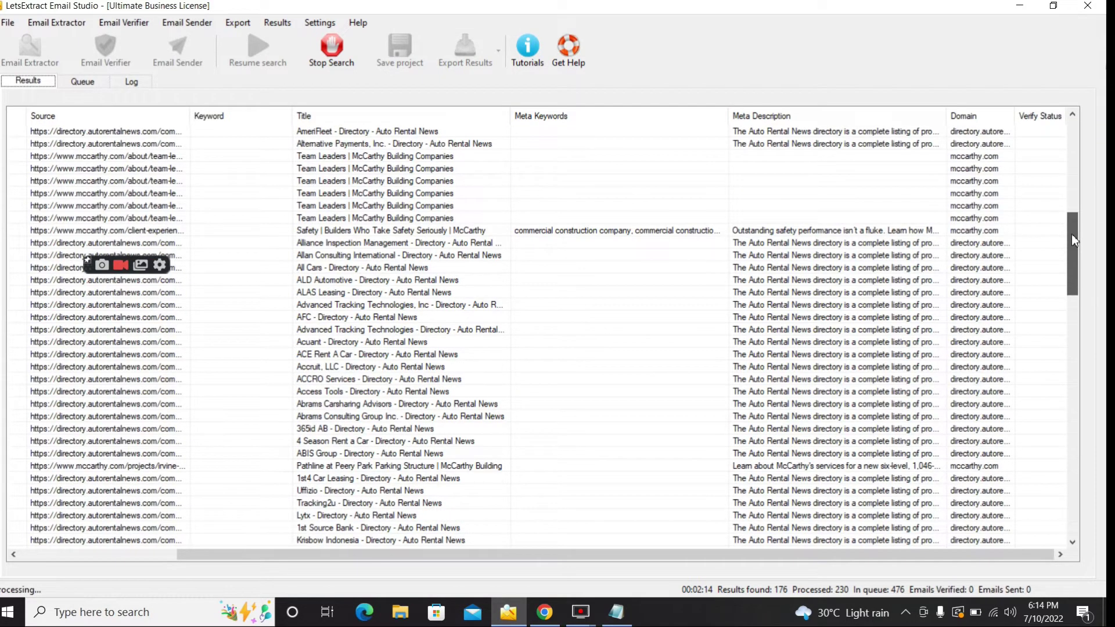
{"action": "left_click_drag", "start_coordinate": [1072, 234], "coordinate": [1070, 366]}
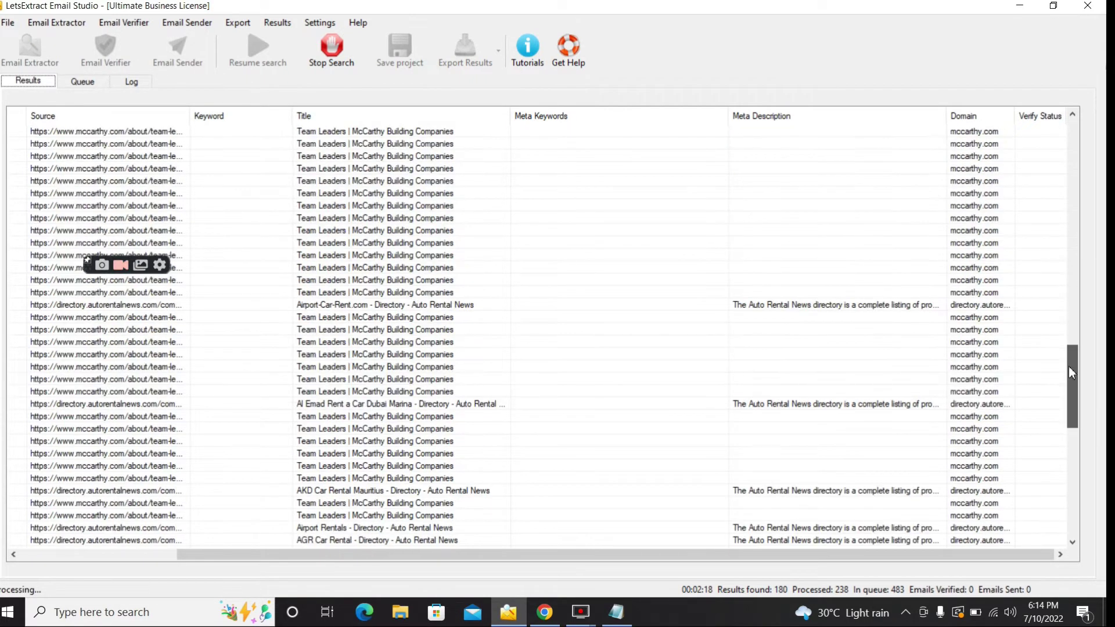
{"action": "left_click", "coordinate": [126, 556]}
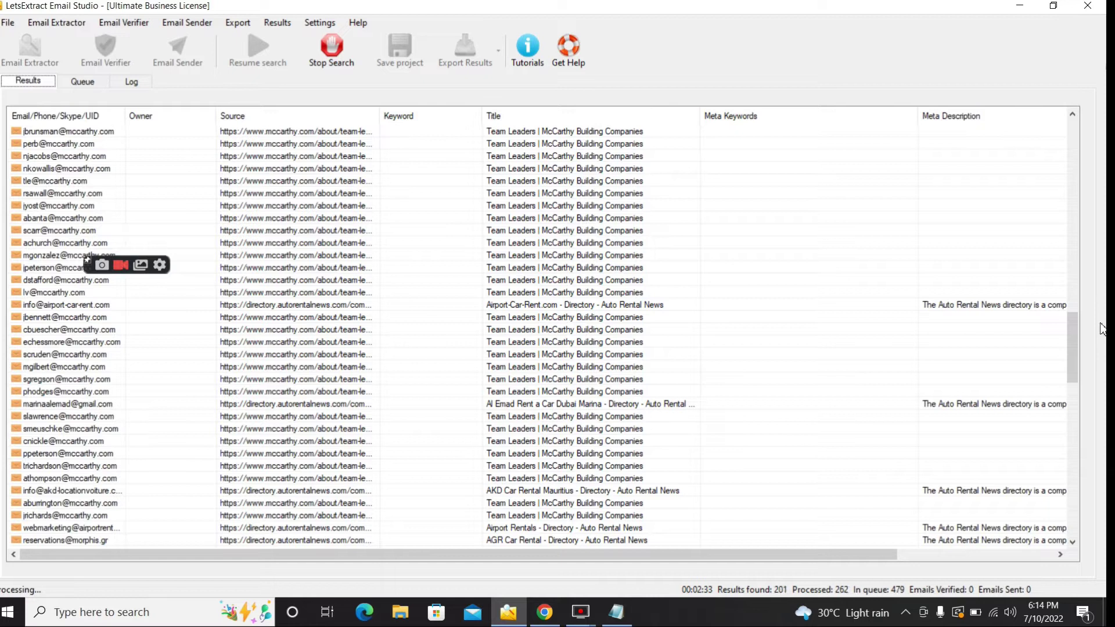
{"action": "left_click", "coordinate": [1072, 410]}
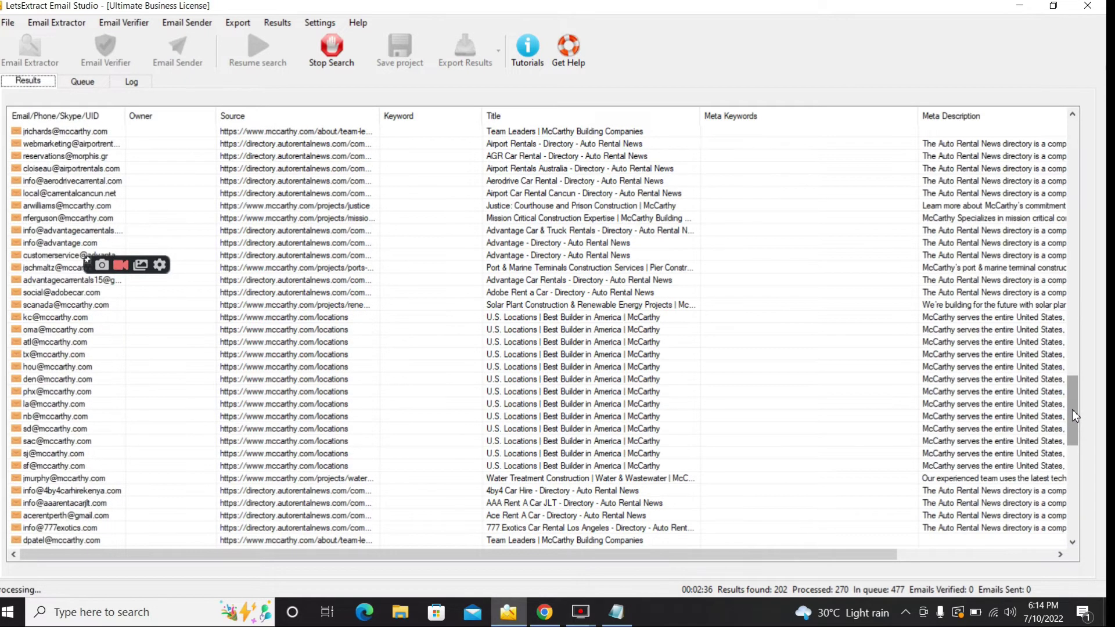
{"action": "left_click", "coordinate": [1075, 479]}
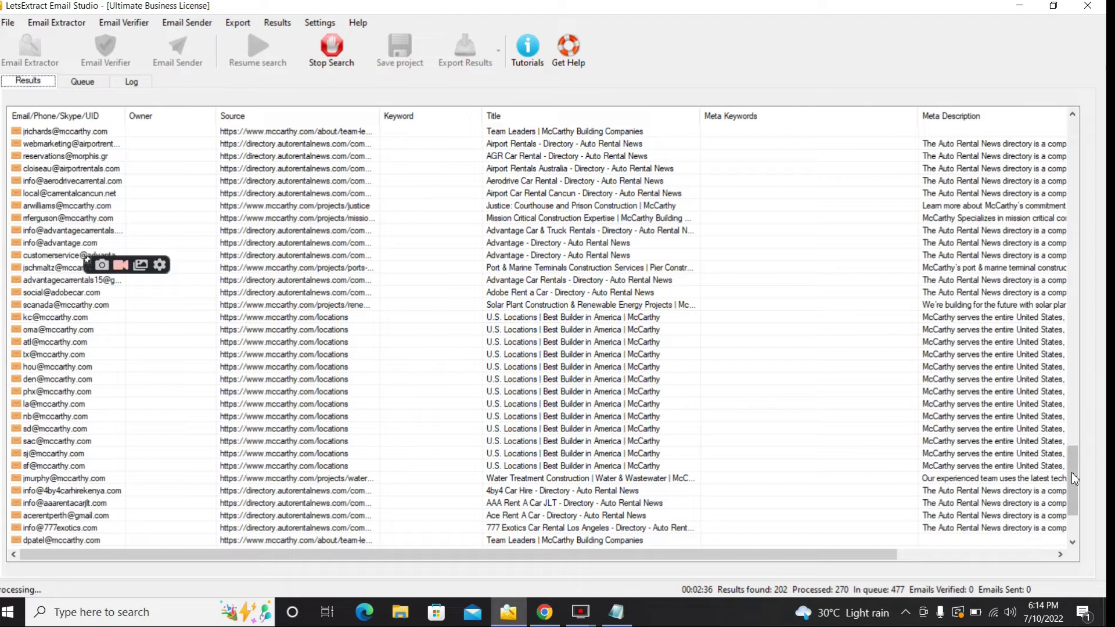
{"action": "scroll", "coordinate": [1072, 472], "scroll_direction": "down", "scroll_amount": 10}
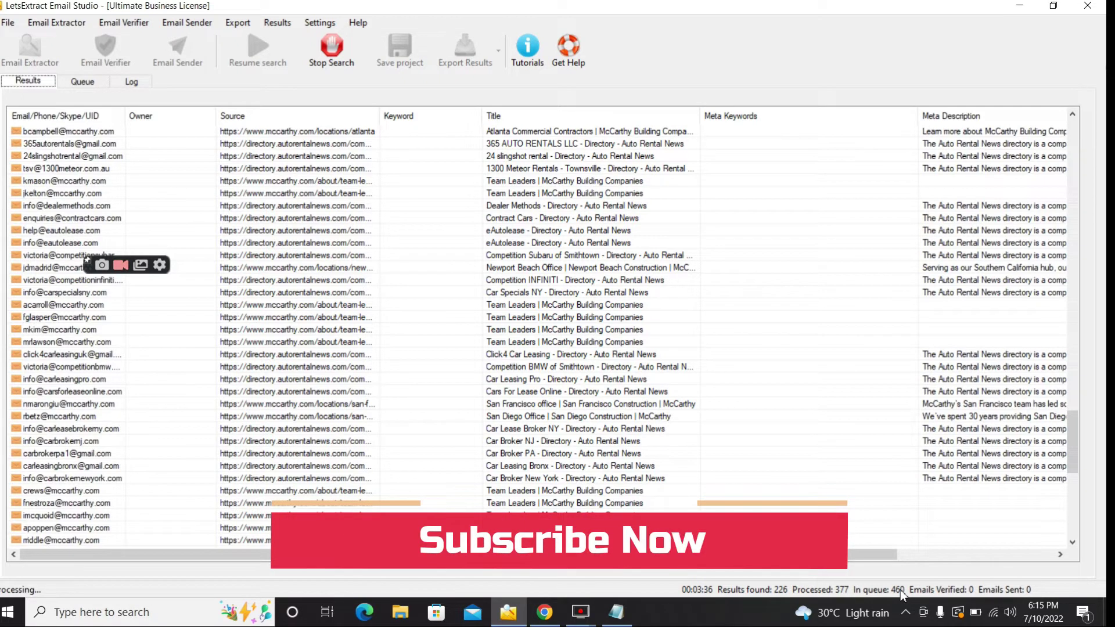
{"action": "left_click", "coordinate": [132, 83]}
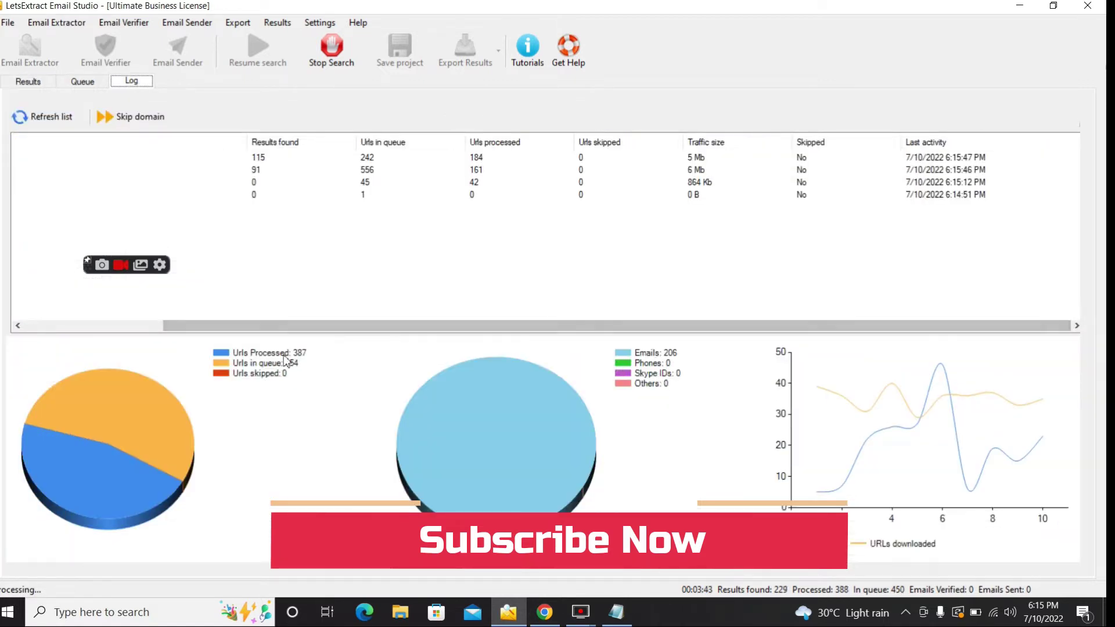
{"action": "left_click", "coordinate": [83, 81]}
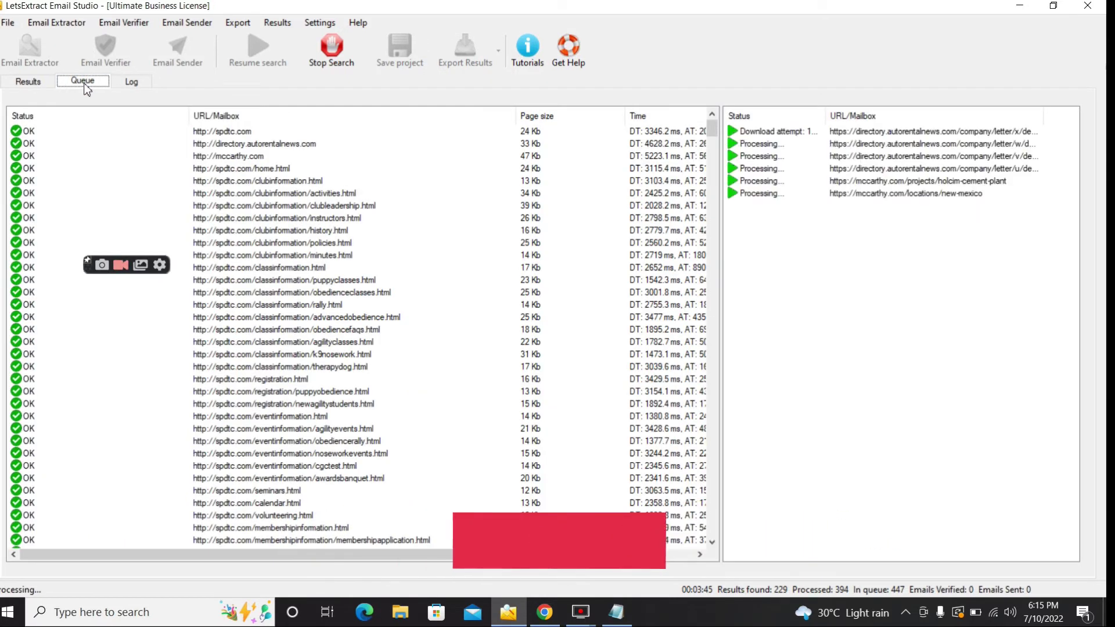
{"action": "left_click", "coordinate": [33, 81]}
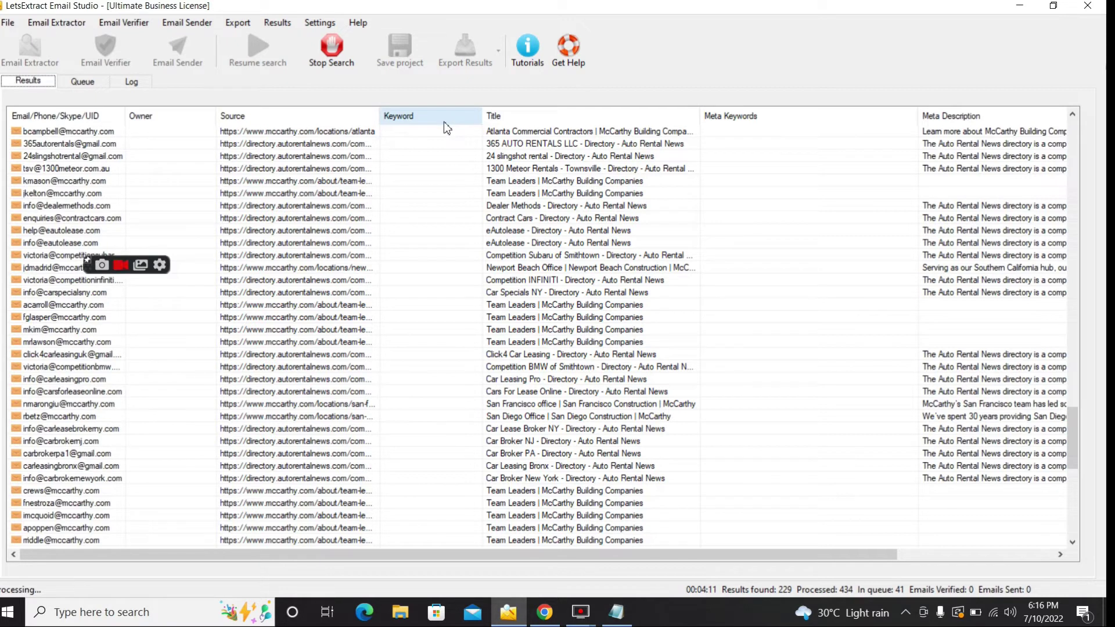
Stop the running crawl, then open and close the Email Extractor menu
{"action": "left_click", "coordinate": [332, 51]}
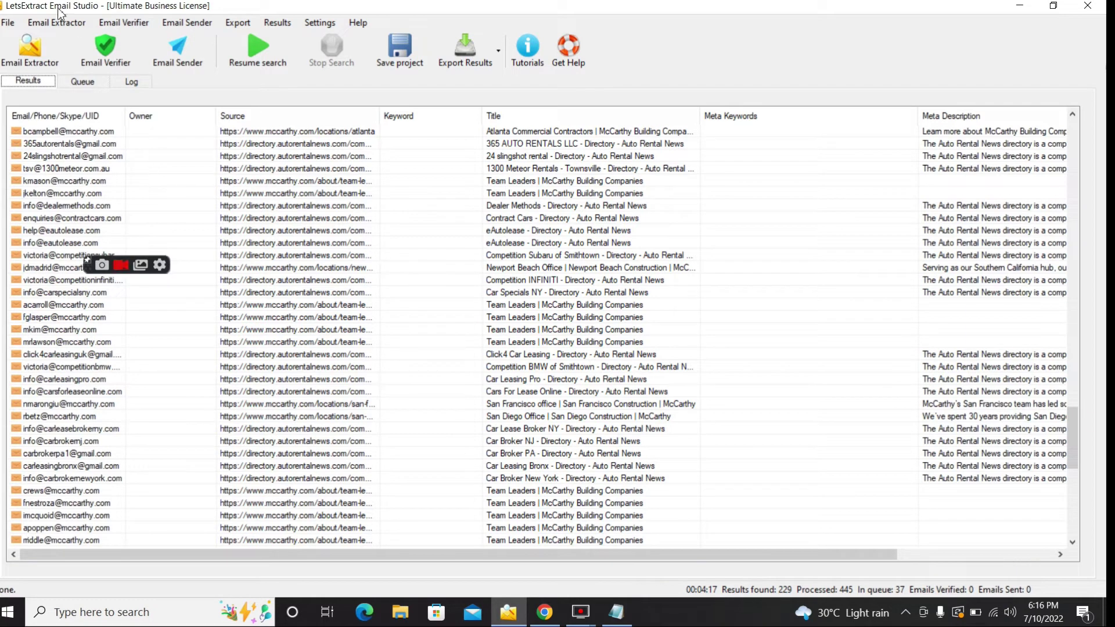
{"action": "left_click", "coordinate": [71, 26]}
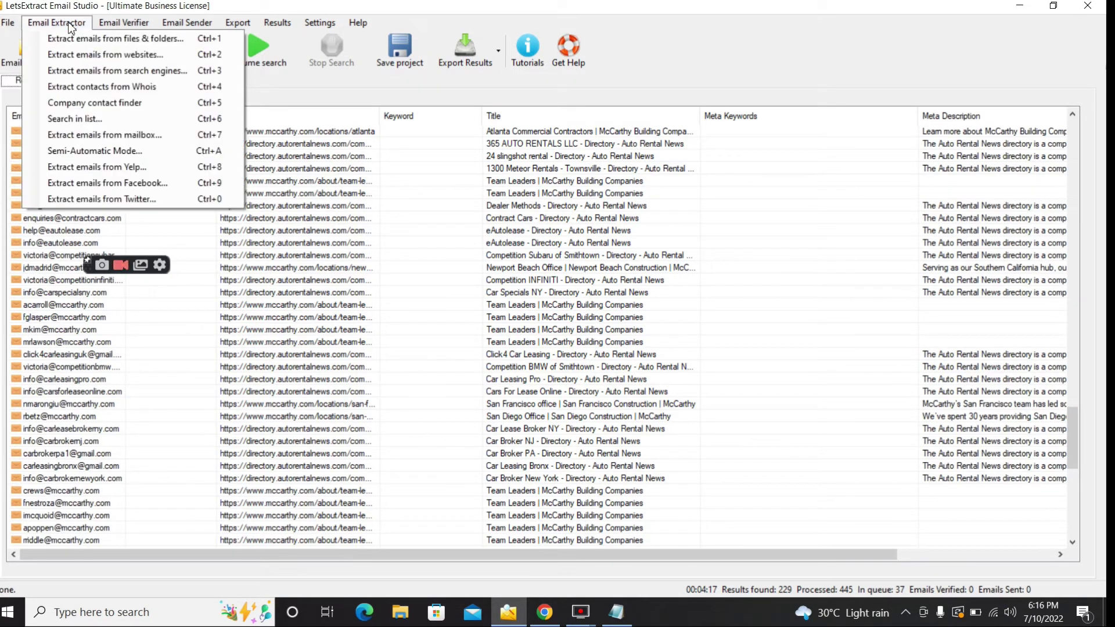
{"action": "left_click", "coordinate": [183, 9]}
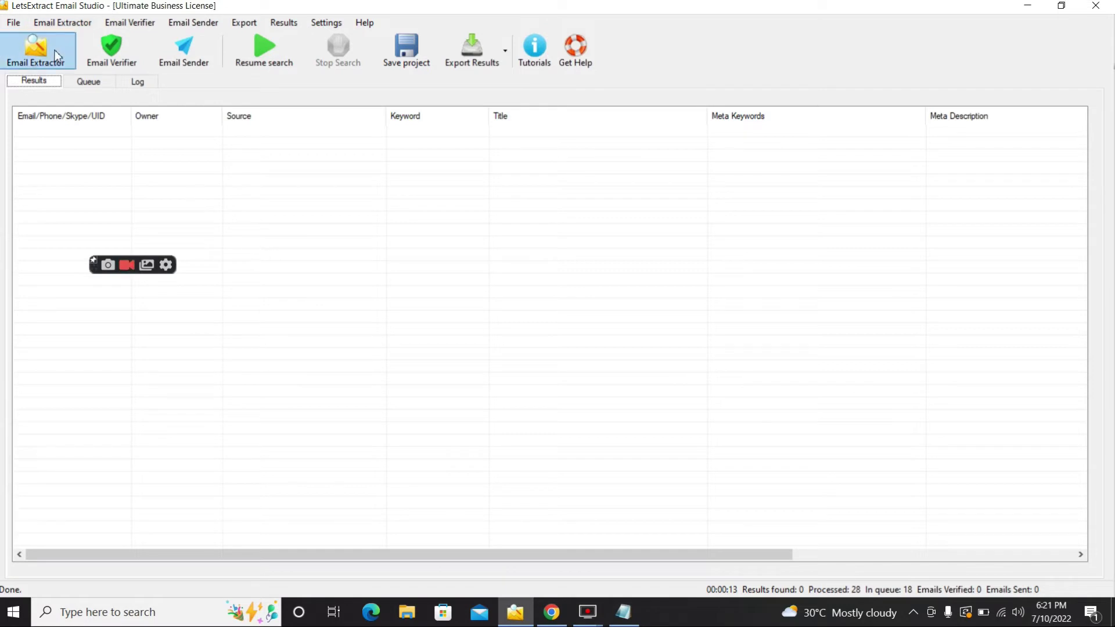
Reopen bulk website scanning and paste spdtc.com, directory.autorentalnews.com and mccarthy.com
{"action": "left_click", "coordinate": [56, 50]}
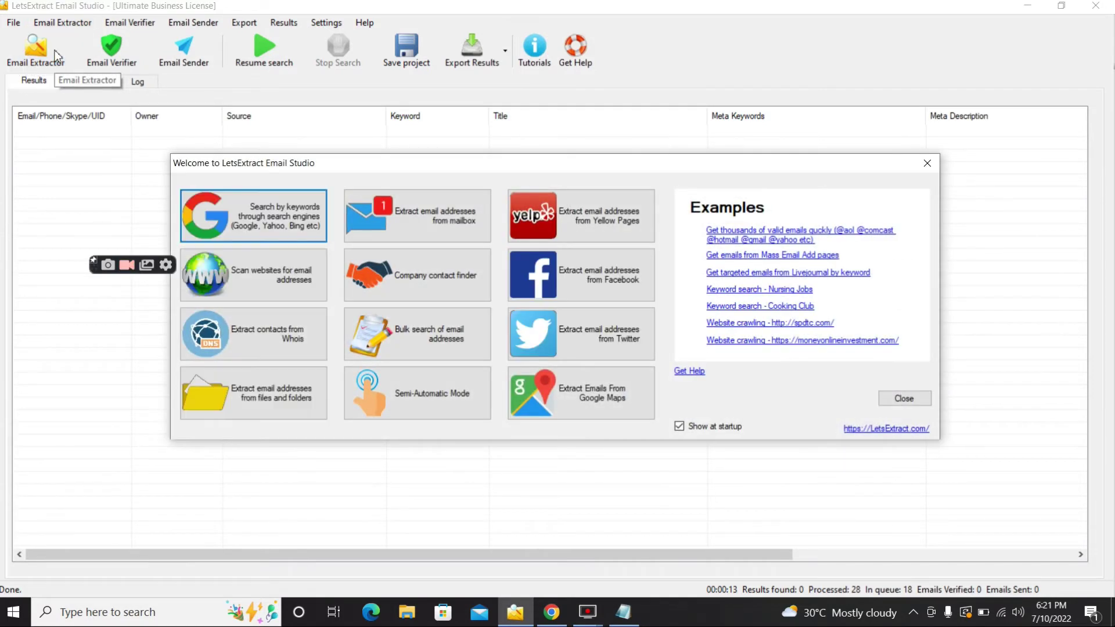
{"action": "left_click", "coordinate": [266, 280]}
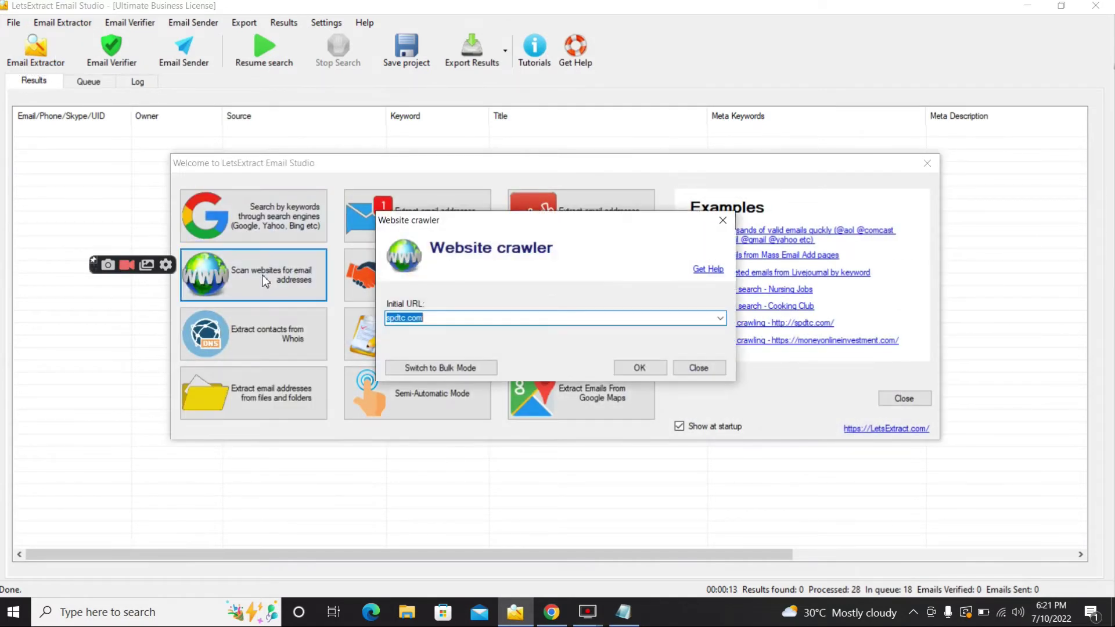
{"action": "left_click", "coordinate": [468, 368]}
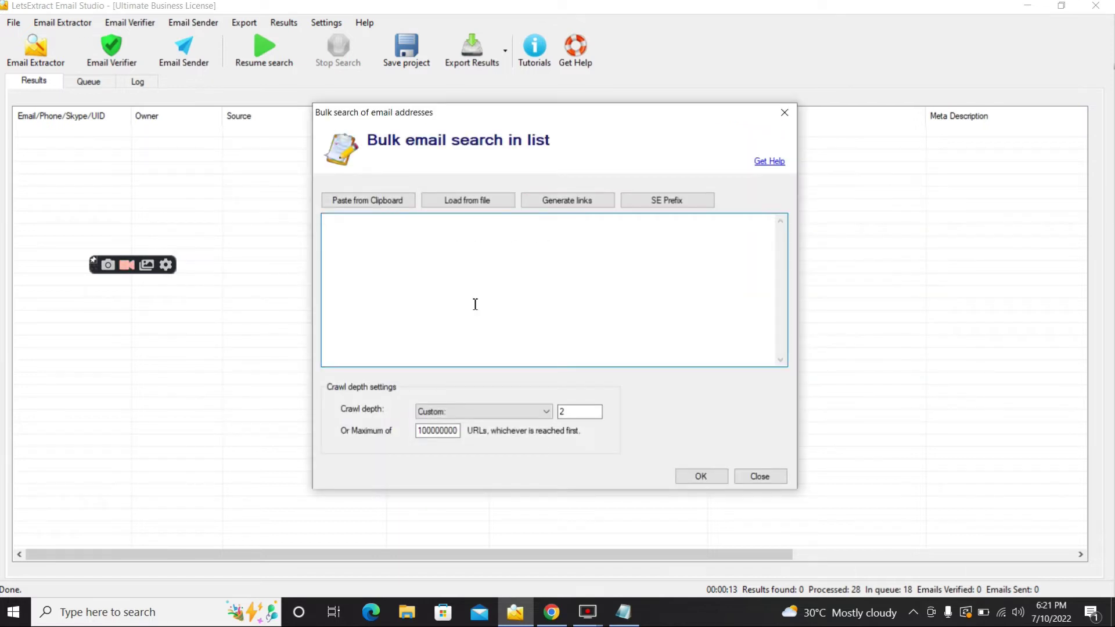
{"action": "type", "text": "spdtc.com directory.autorentalnews.com mccarthy.com"}
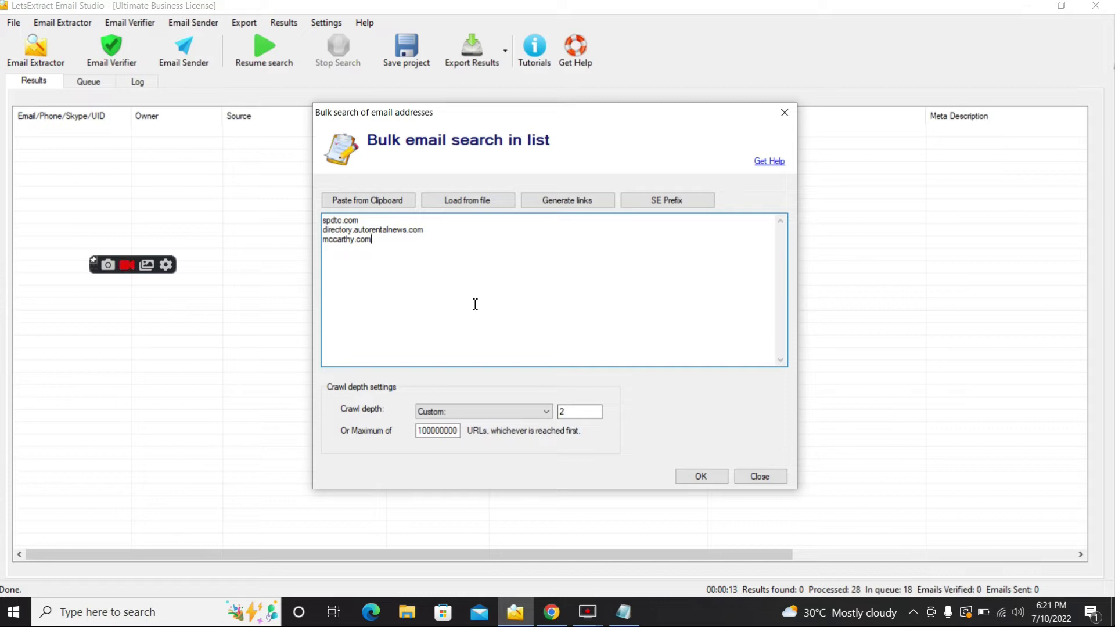
Launch the bulk crawl, check the Log and Queue tabs, then view Results at 69 found
{"action": "left_click", "coordinate": [702, 476]}
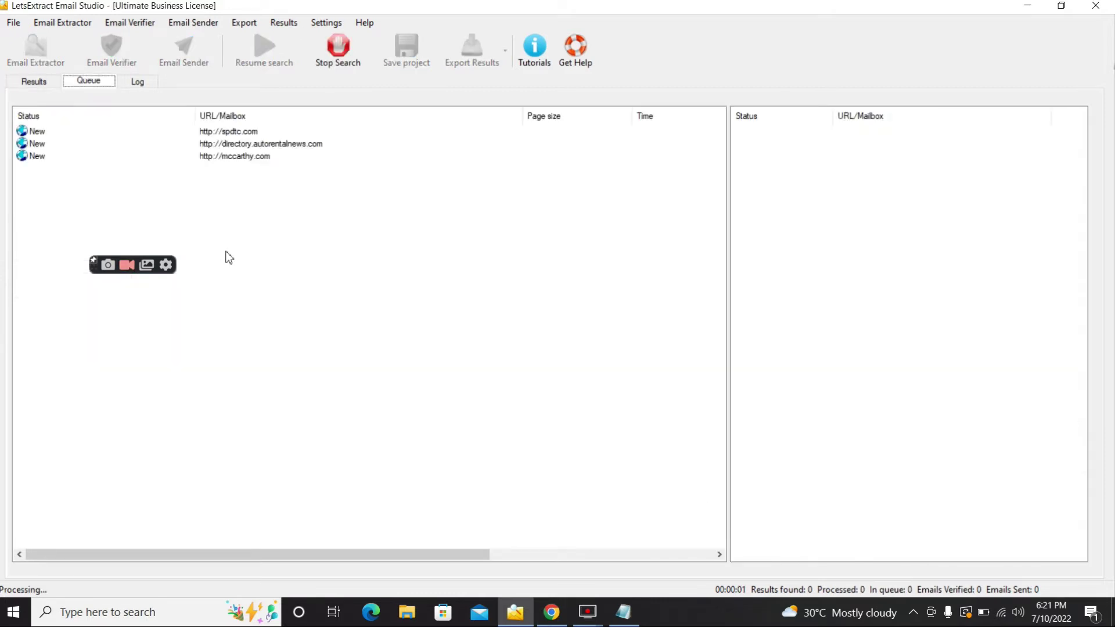
{"action": "left_click", "coordinate": [140, 82]}
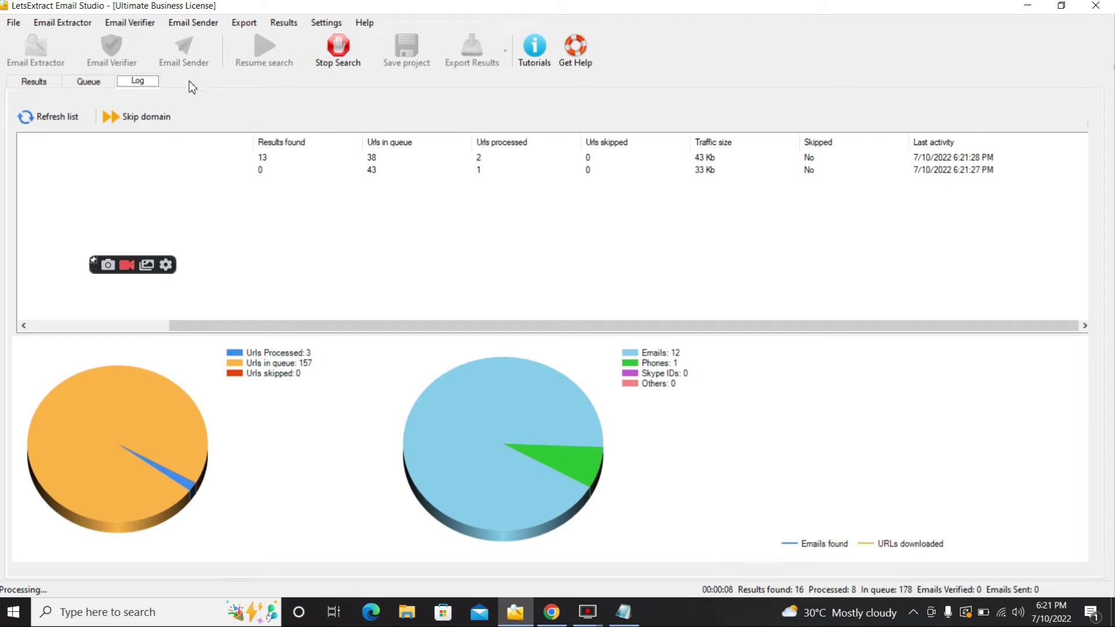
{"action": "left_click", "coordinate": [99, 83]}
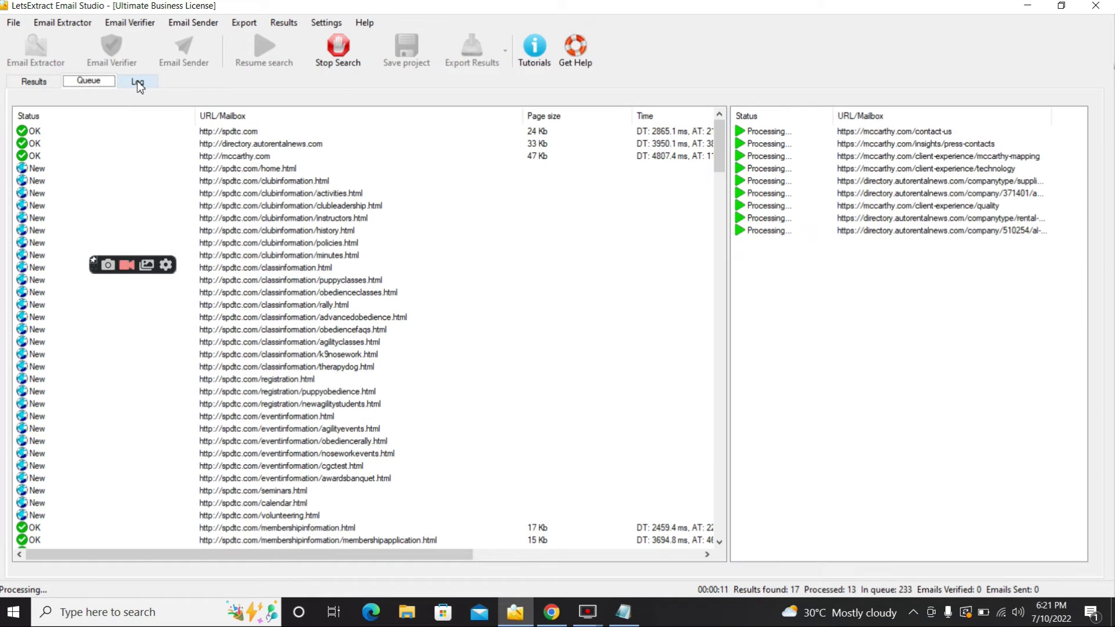
{"action": "left_click", "coordinate": [137, 82]}
{"action": "left_click", "coordinate": [91, 84]}
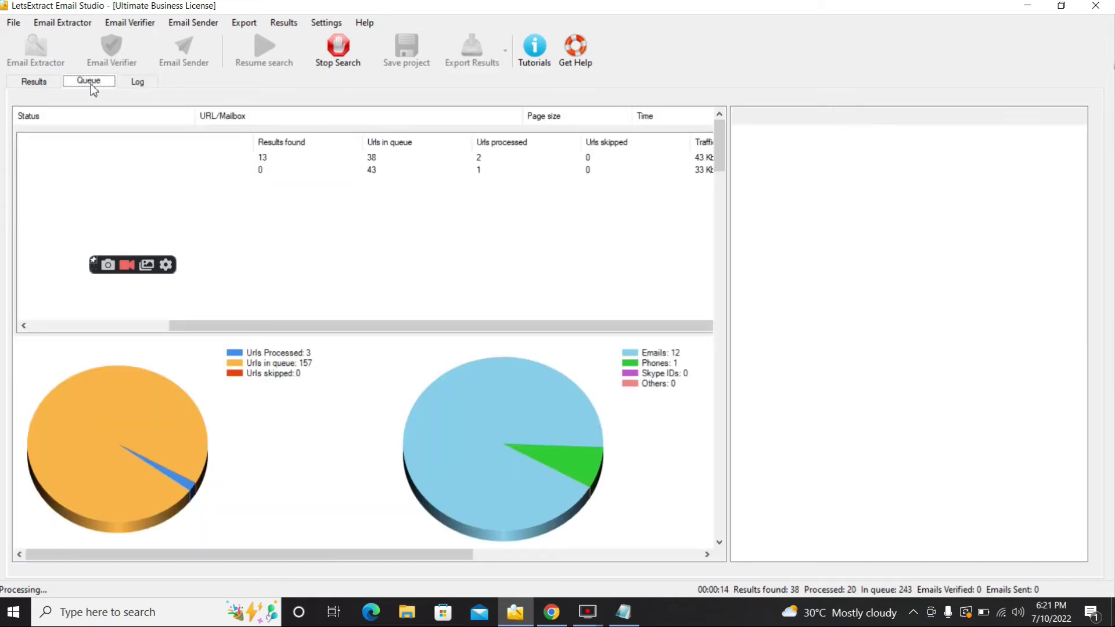
{"action": "left_click", "coordinate": [34, 82]}
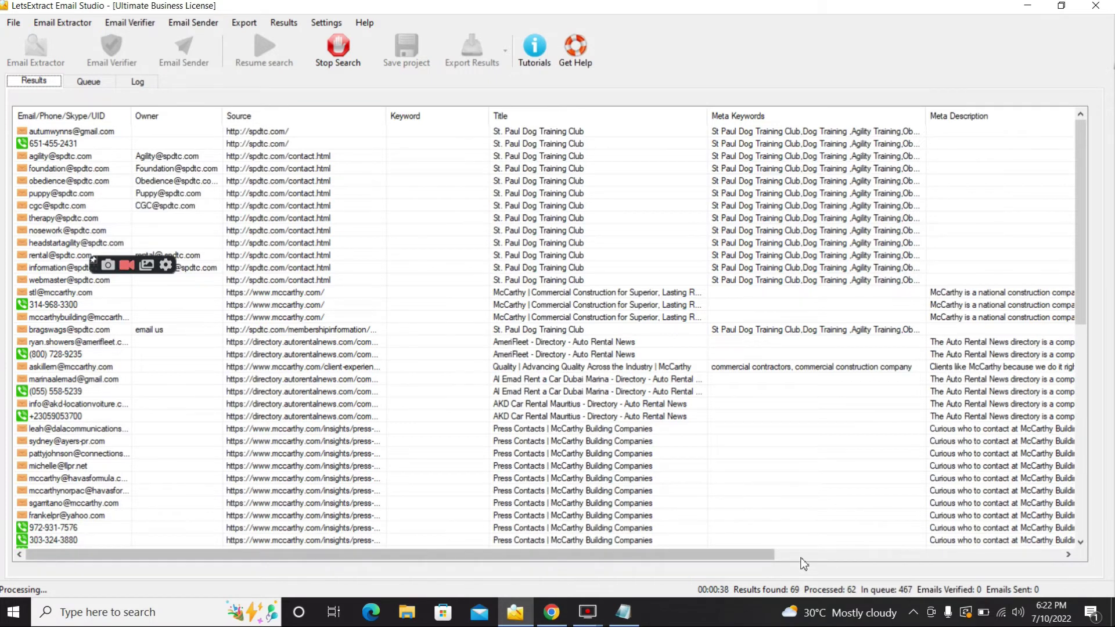
{"action": "left_click_drag", "start_coordinate": [804, 557], "coordinate": [1059, 556]}
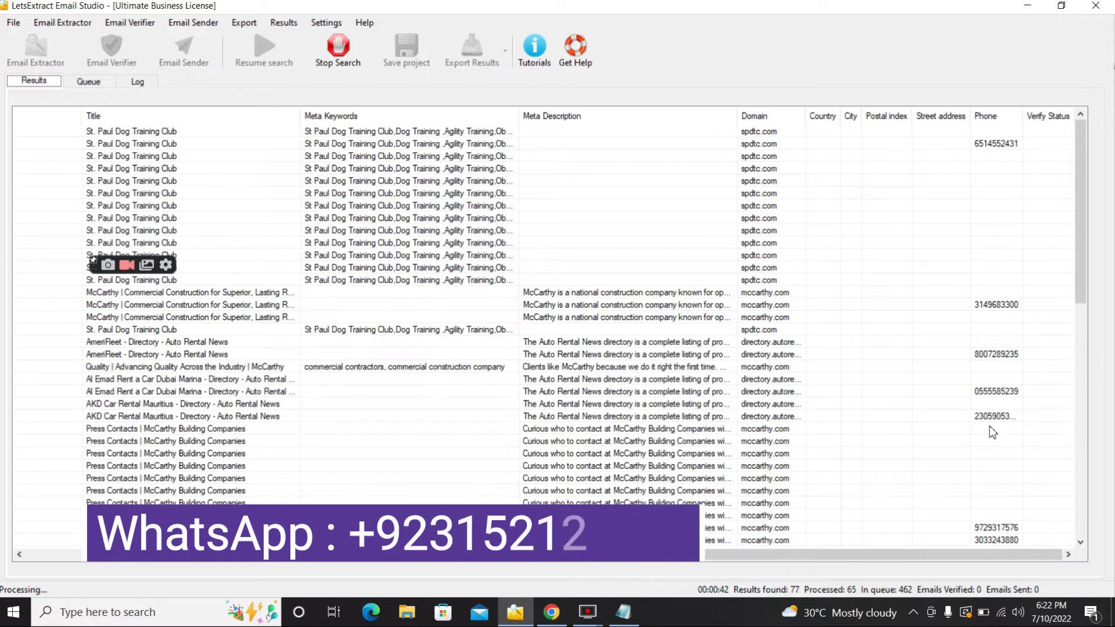
{"action": "left_click_drag", "start_coordinate": [1082, 218], "coordinate": [1082, 304]}
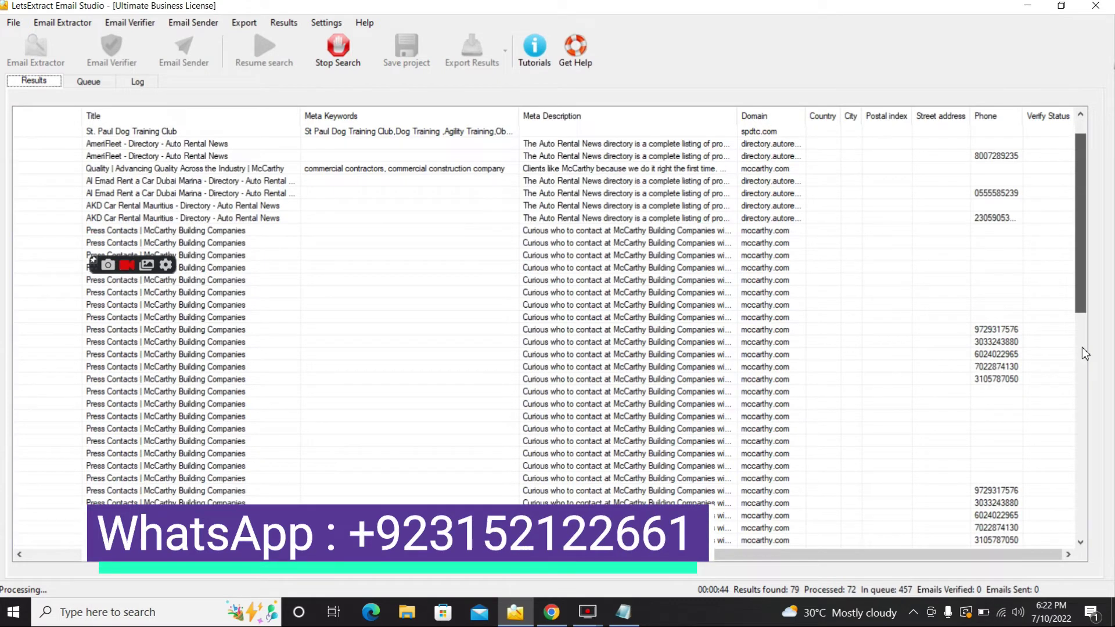
{"action": "left_click", "coordinate": [1081, 393]}
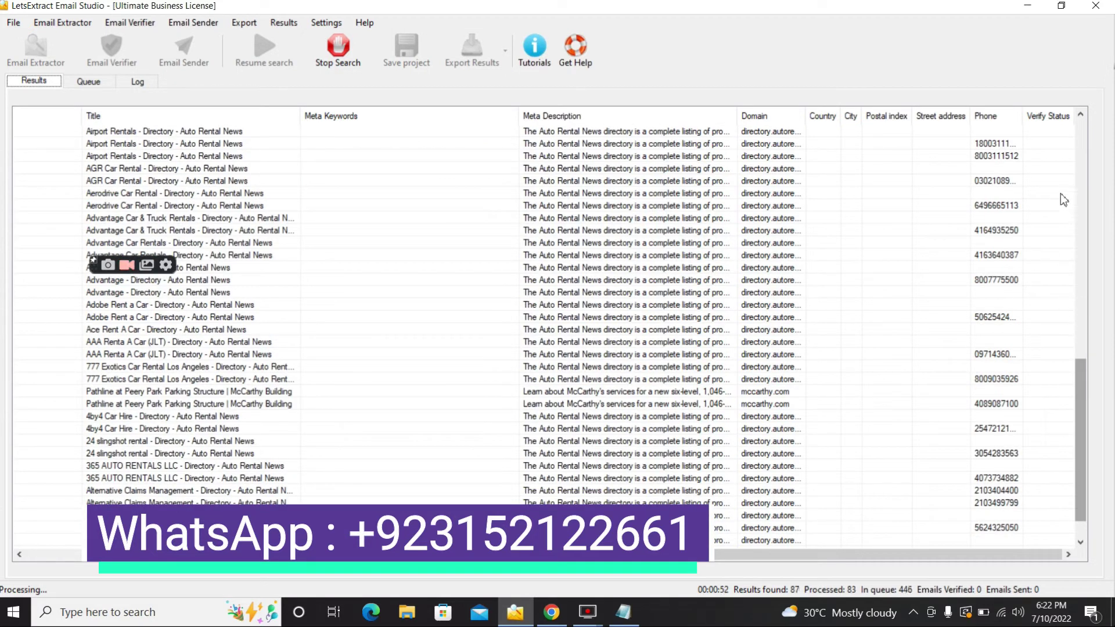
{"action": "left_click", "coordinate": [1083, 153]}
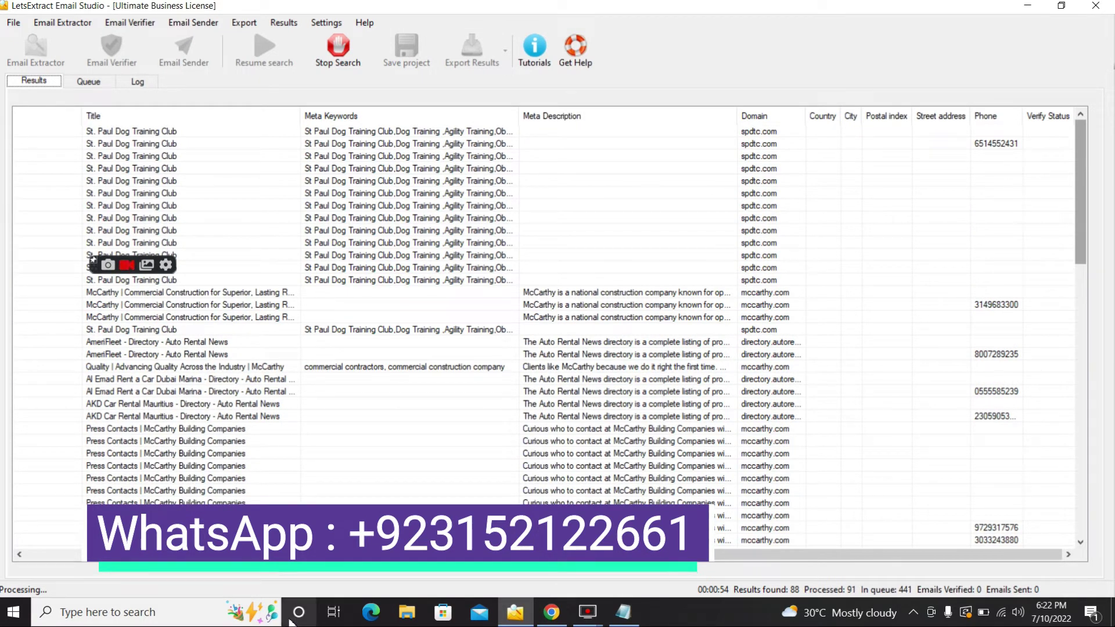
{"action": "left_click", "coordinate": [301, 556]}
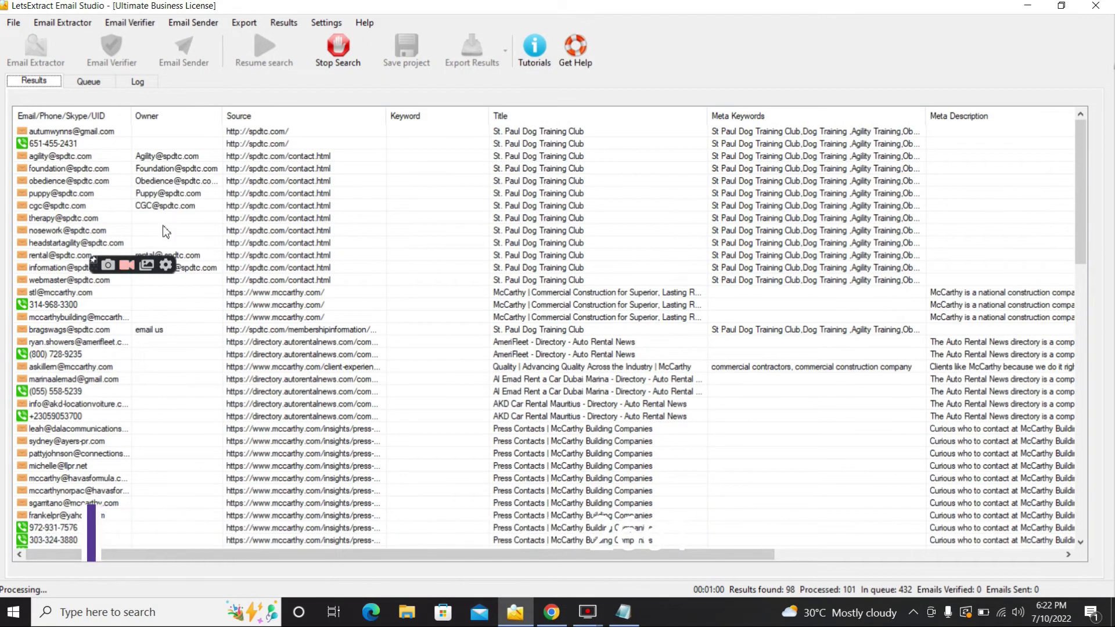
Review the Log, Queue and Results tabs, then stop the crawl at 218 results
{"action": "left_click", "coordinate": [137, 82]}
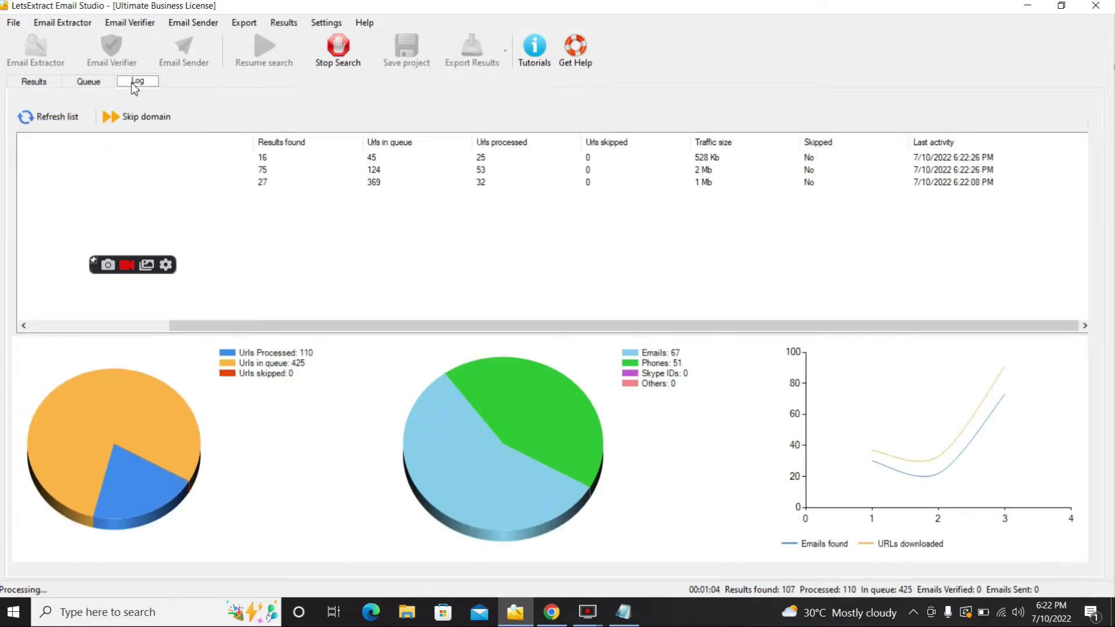
{"action": "left_click", "coordinate": [91, 84]}
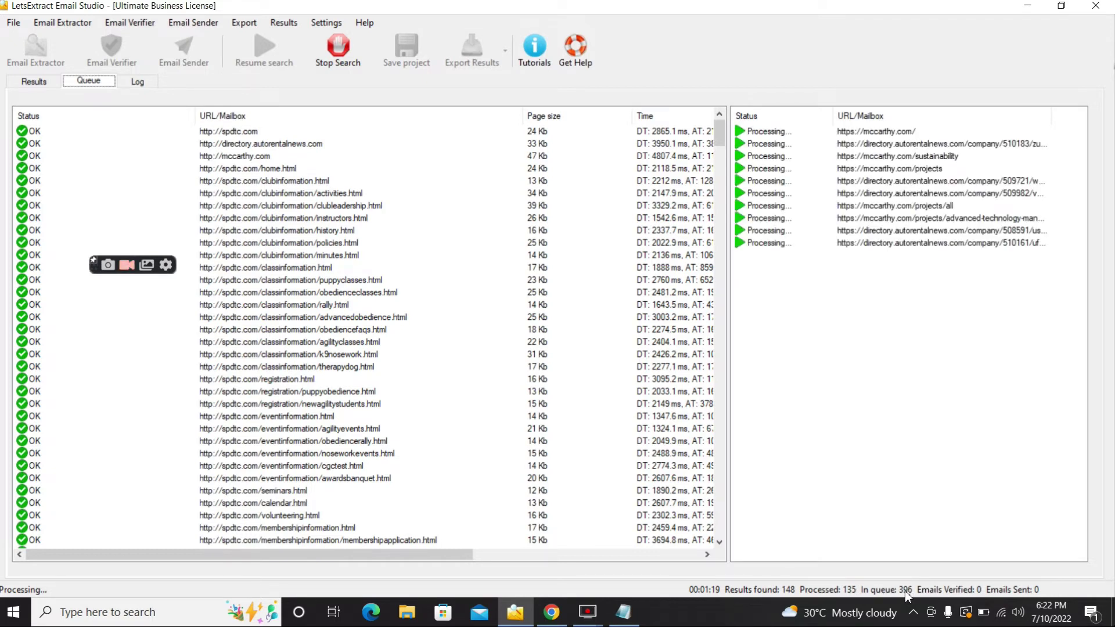
{"action": "left_click", "coordinate": [33, 82]}
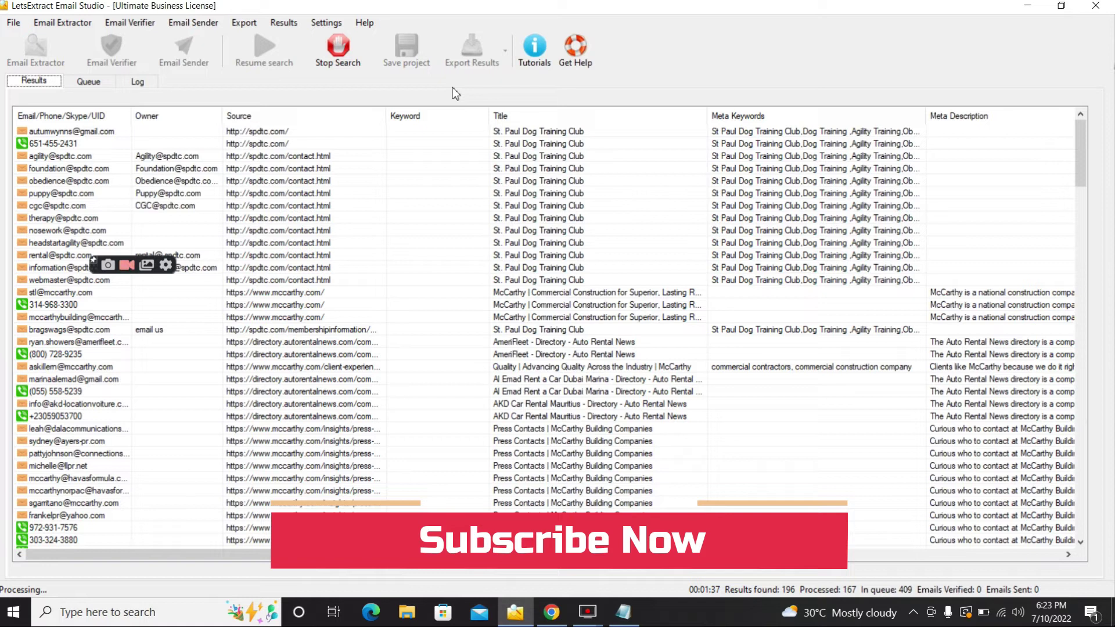
{"action": "left_click", "coordinate": [337, 54]}
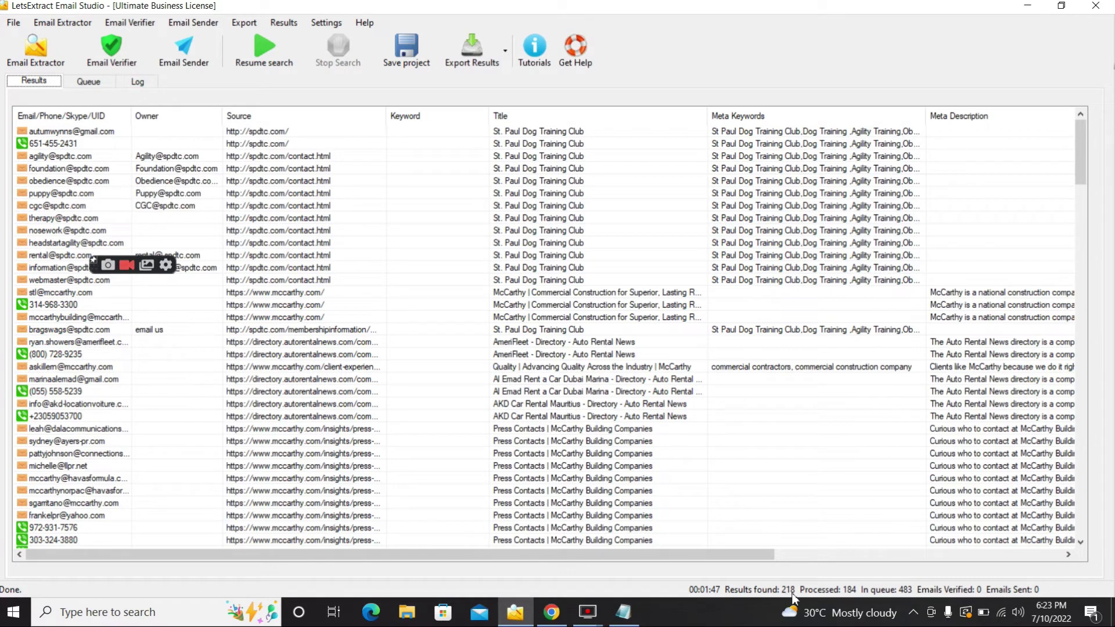
Start the Email Verifier despite the Port 25 warning and watch the Results table
{"action": "left_click", "coordinate": [113, 48]}
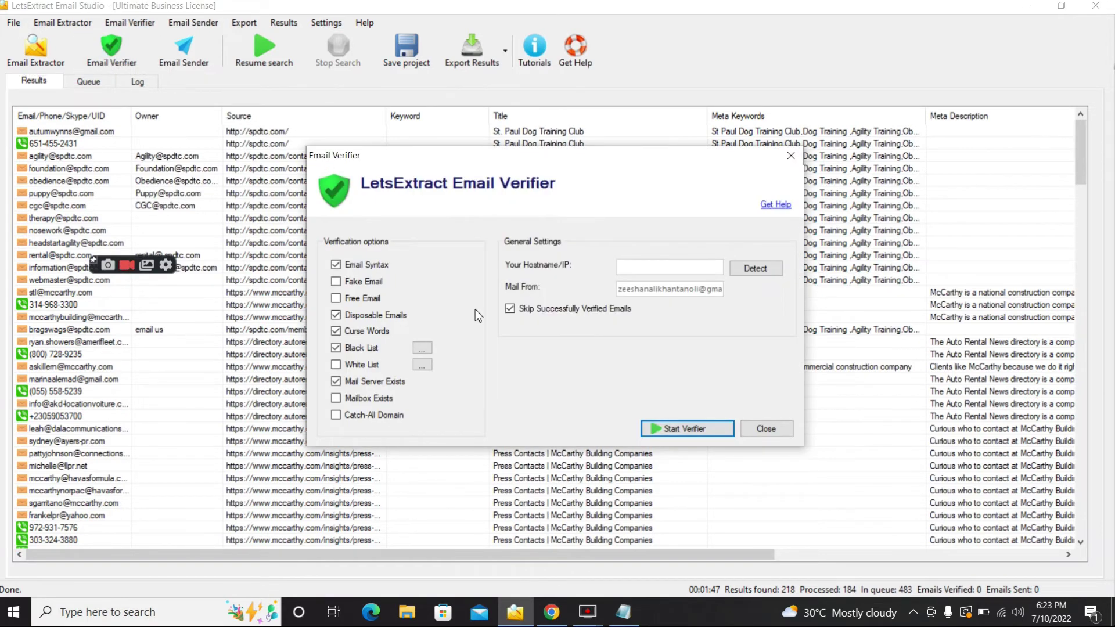
{"action": "left_click", "coordinate": [686, 429]}
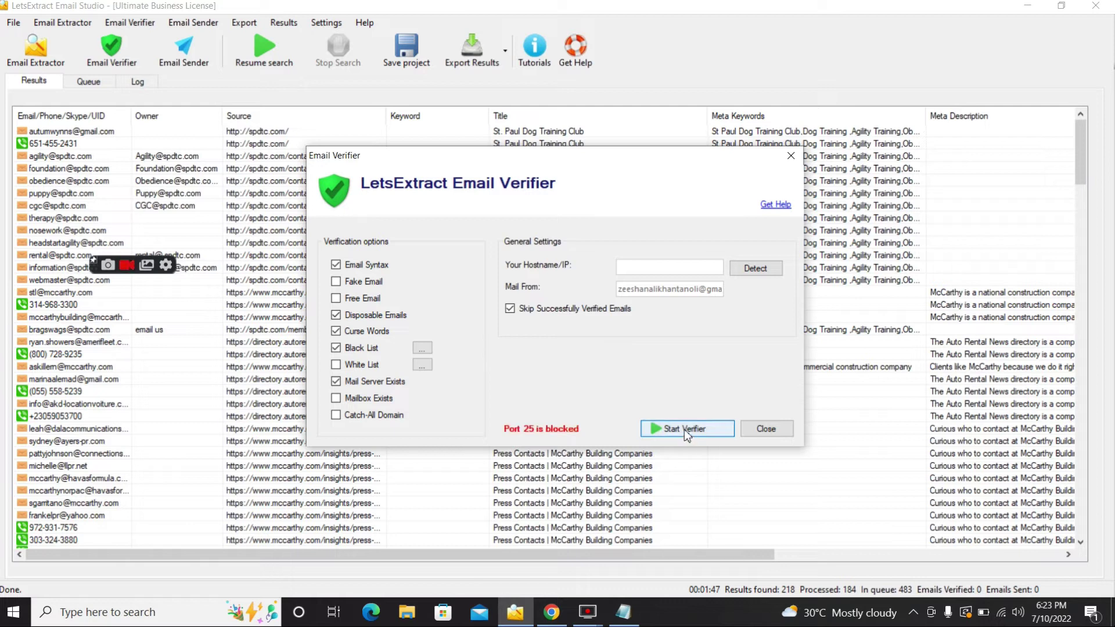
{"action": "left_click", "coordinate": [685, 430]}
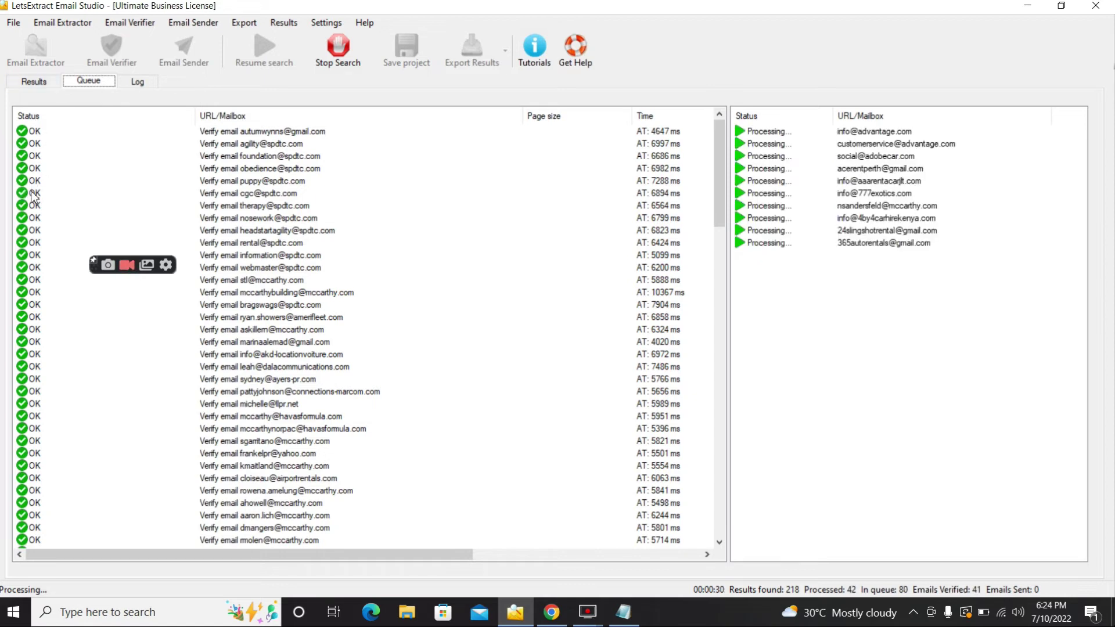
{"action": "left_click", "coordinate": [34, 82]}
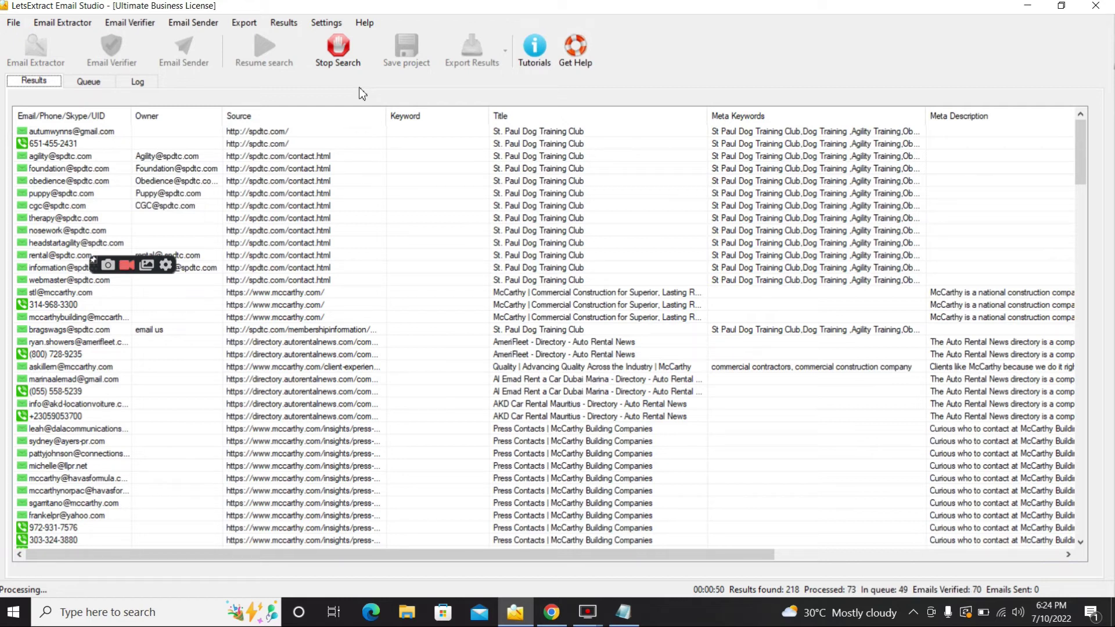
Stop verification at 81 verified emails and bring up the extraction-method Welcome window
{"action": "left_click", "coordinate": [339, 51]}
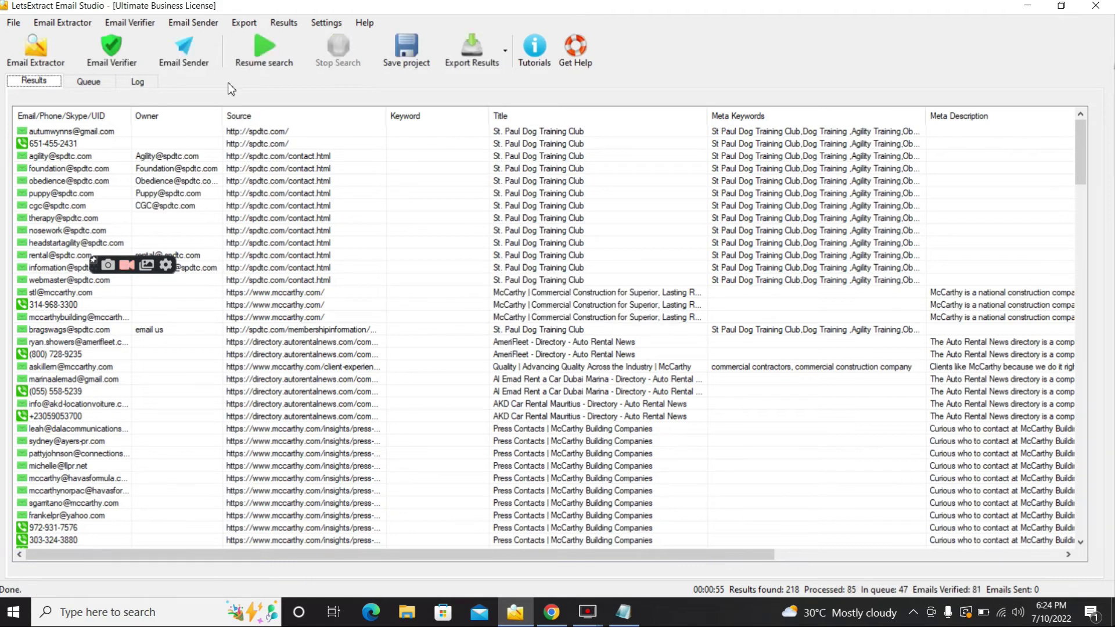
{"action": "left_click", "coordinate": [36, 51]}
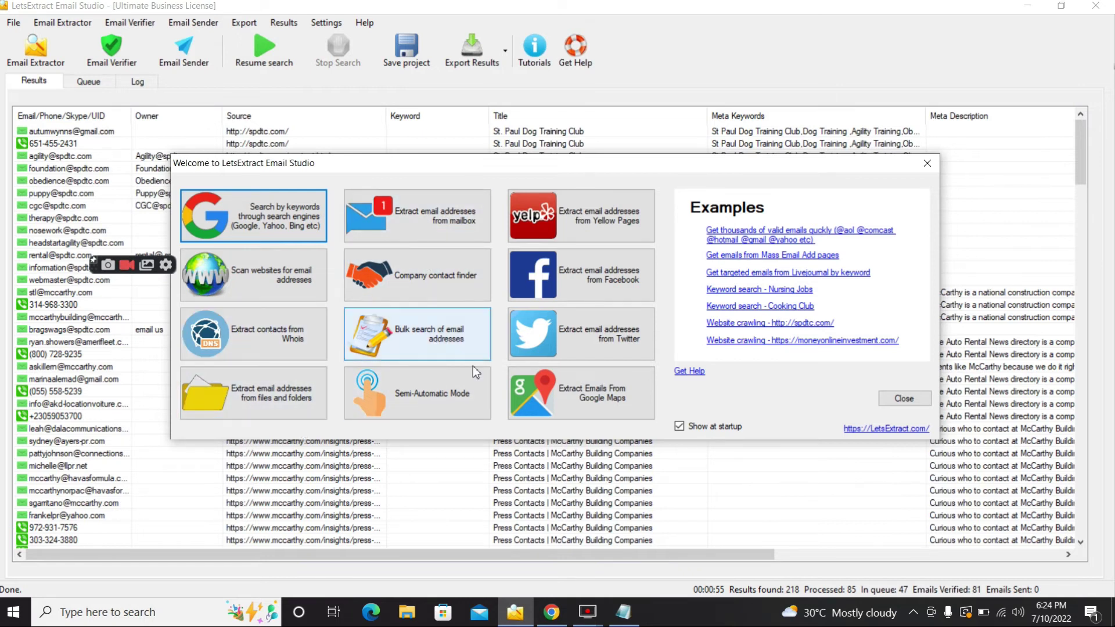
Start a Google Maps Only company search for 'marketing agency' in Karachi
{"action": "left_click", "coordinate": [584, 407]}
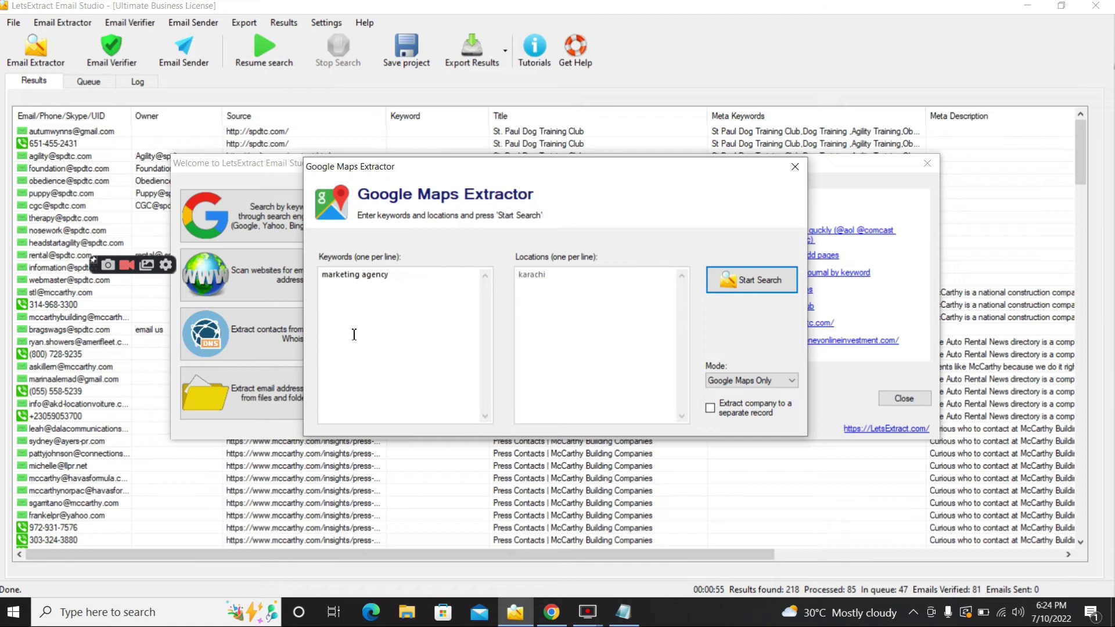
{"action": "left_click", "coordinate": [381, 326]}
{"action": "type", "text": "cy"}
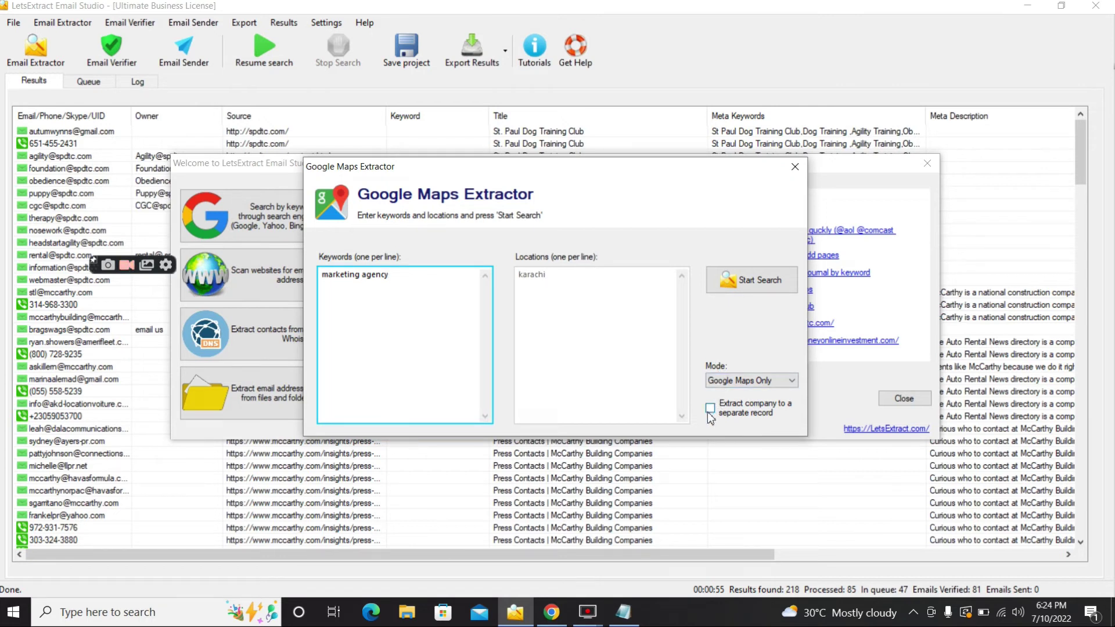
{"action": "left_click", "coordinate": [735, 381]}
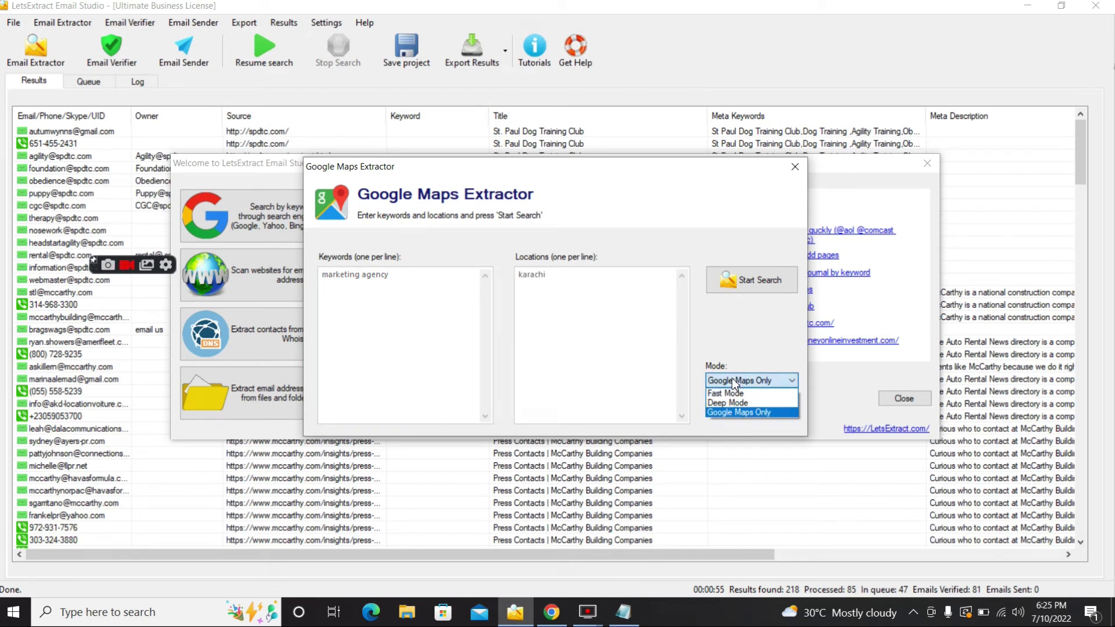
{"action": "left_click", "coordinate": [733, 382]}
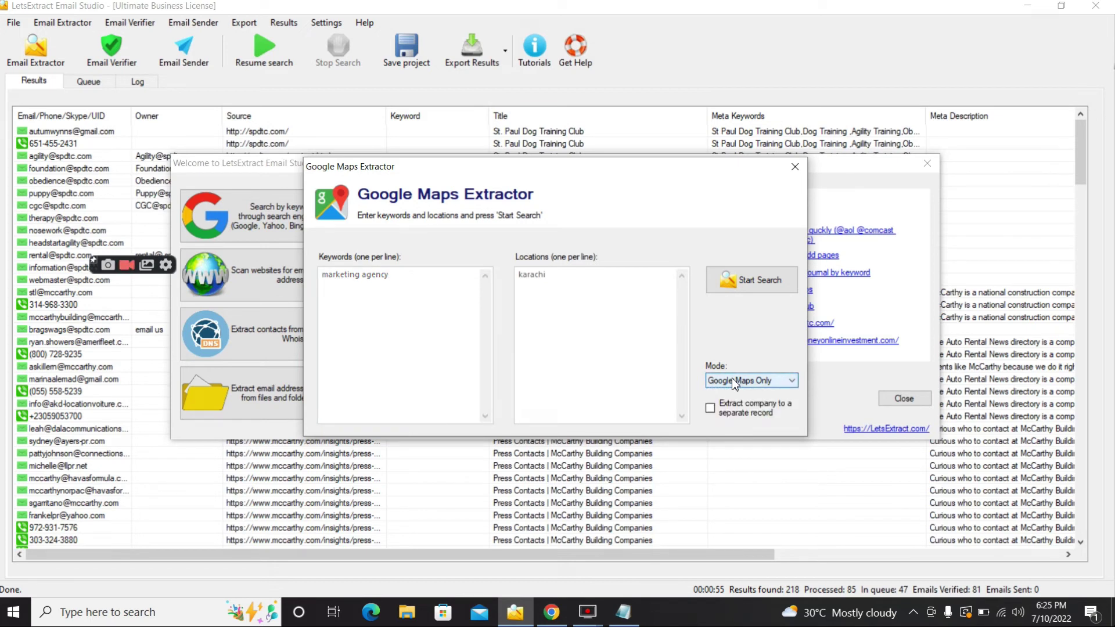
{"action": "left_click", "coordinate": [762, 283]}
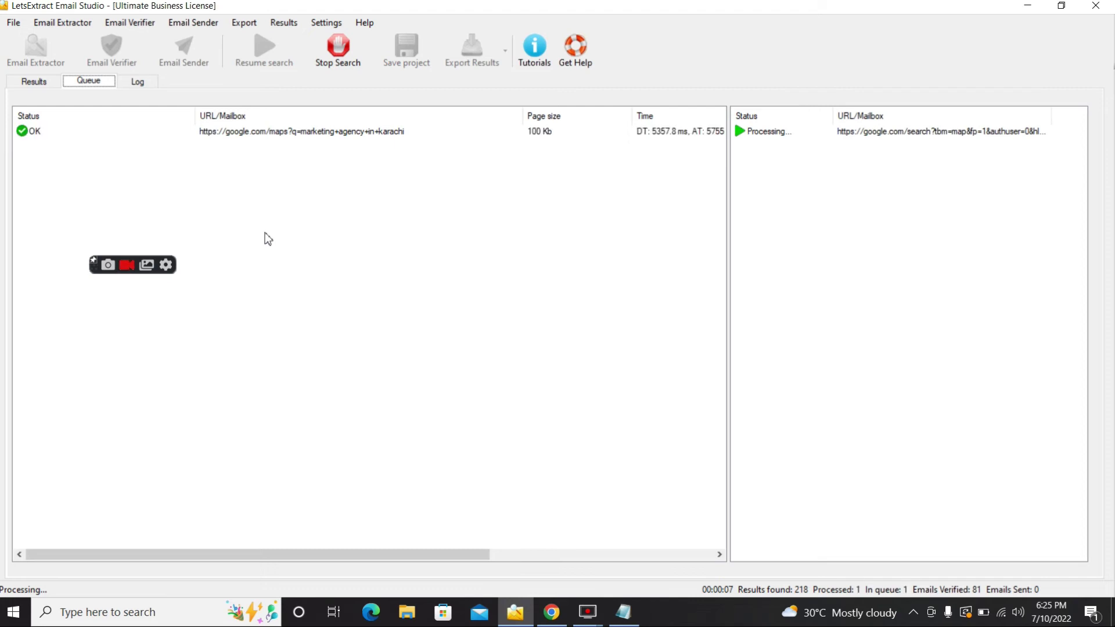
Review the crawl statistics in the Log, then go back to the Results table
{"action": "left_click", "coordinate": [143, 85]}
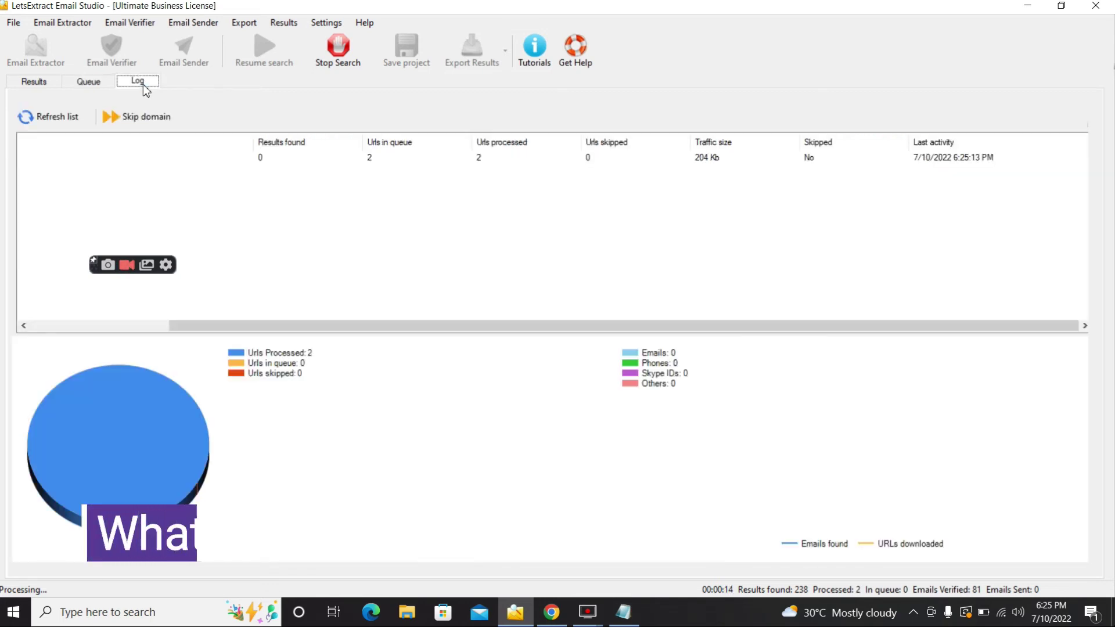
{"action": "left_click", "coordinate": [36, 82]}
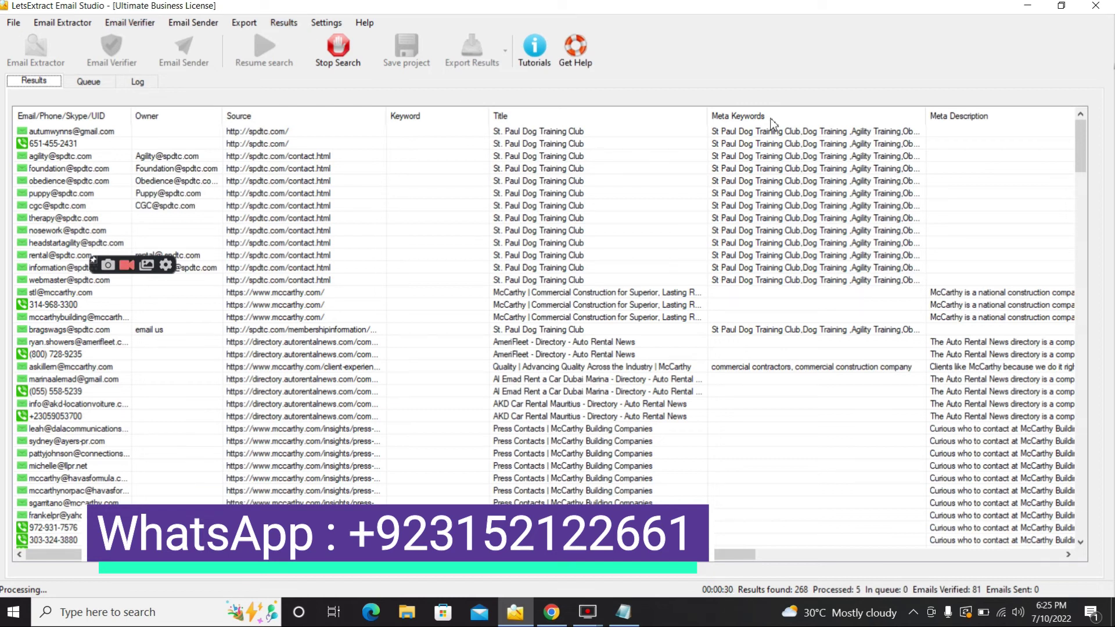
{"action": "left_click_drag", "start_coordinate": [1079, 155], "coordinate": [1089, 423]}
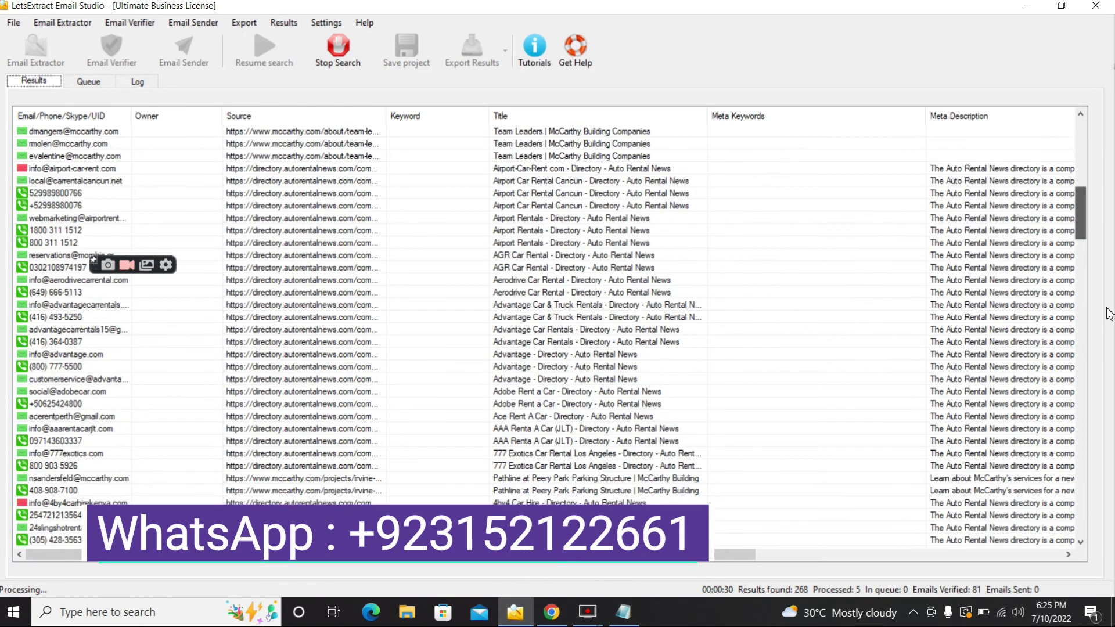
{"action": "left_click_drag", "start_coordinate": [1086, 486], "coordinate": [1087, 540]}
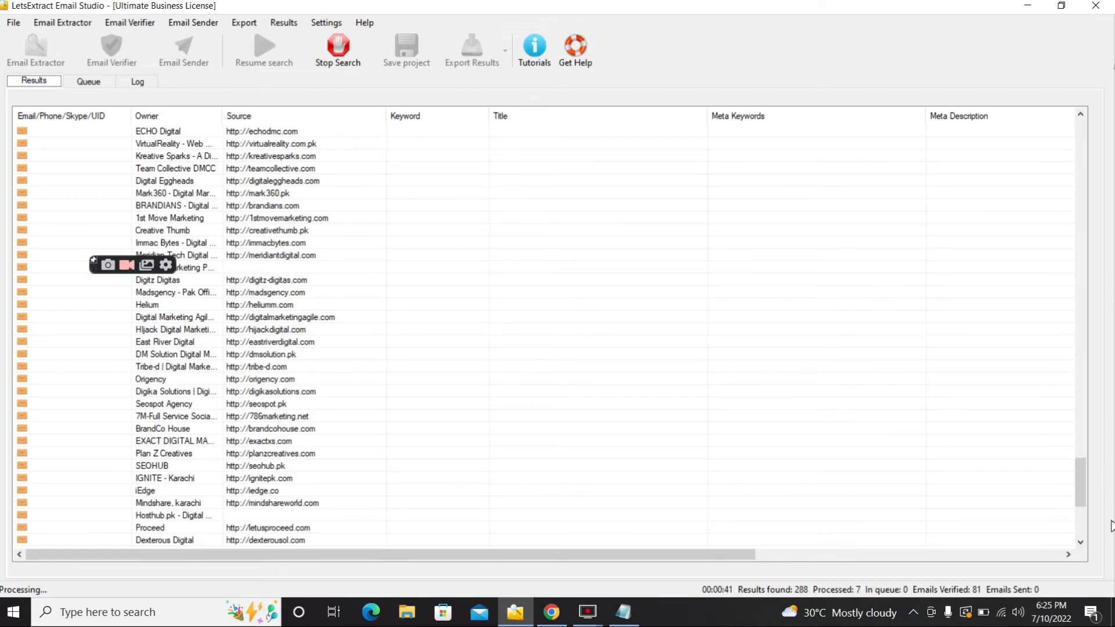
{"action": "mouse_move", "coordinate": [1081, 482]}
{"action": "left_mouse_down"}
{"action": "mouse_move", "coordinate": [1079, 423]}
{"action": "mouse_move", "coordinate": [1088, 528]}
{"action": "left_mouse_up"}
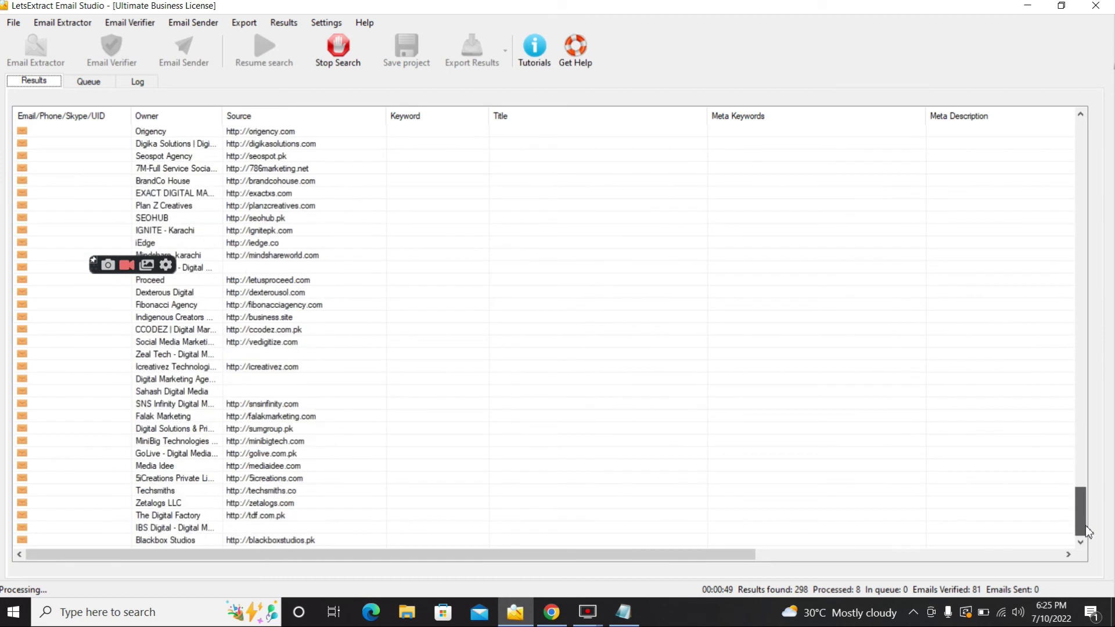
{"action": "left_click_drag", "start_coordinate": [1087, 528], "coordinate": [1089, 534]}
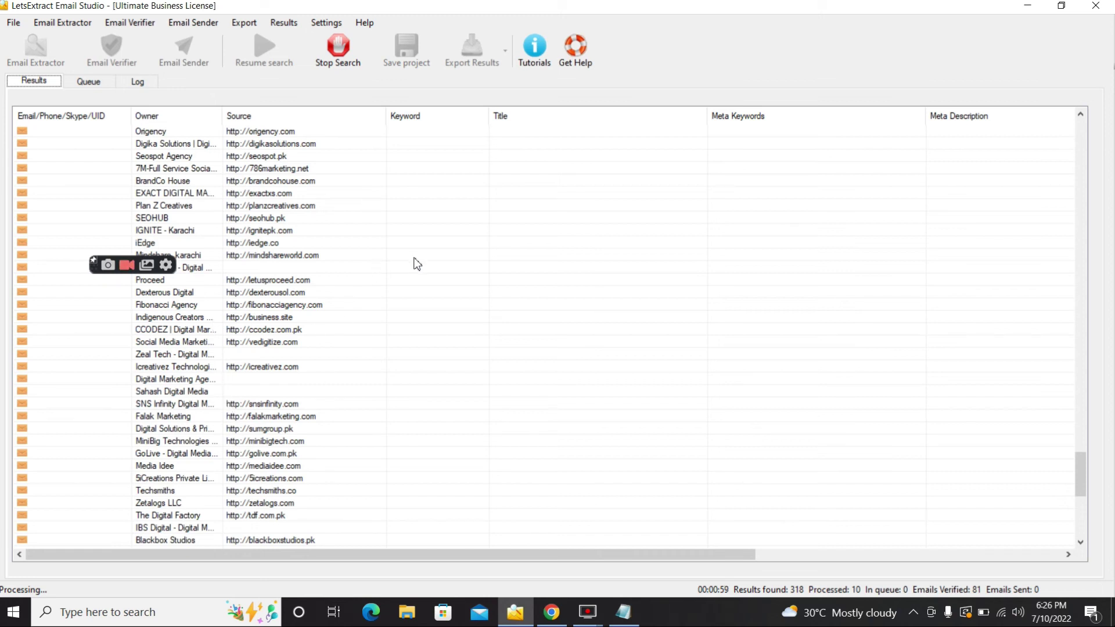
Stop the running Google Maps search from the toolbar
{"action": "left_click", "coordinate": [338, 51]}
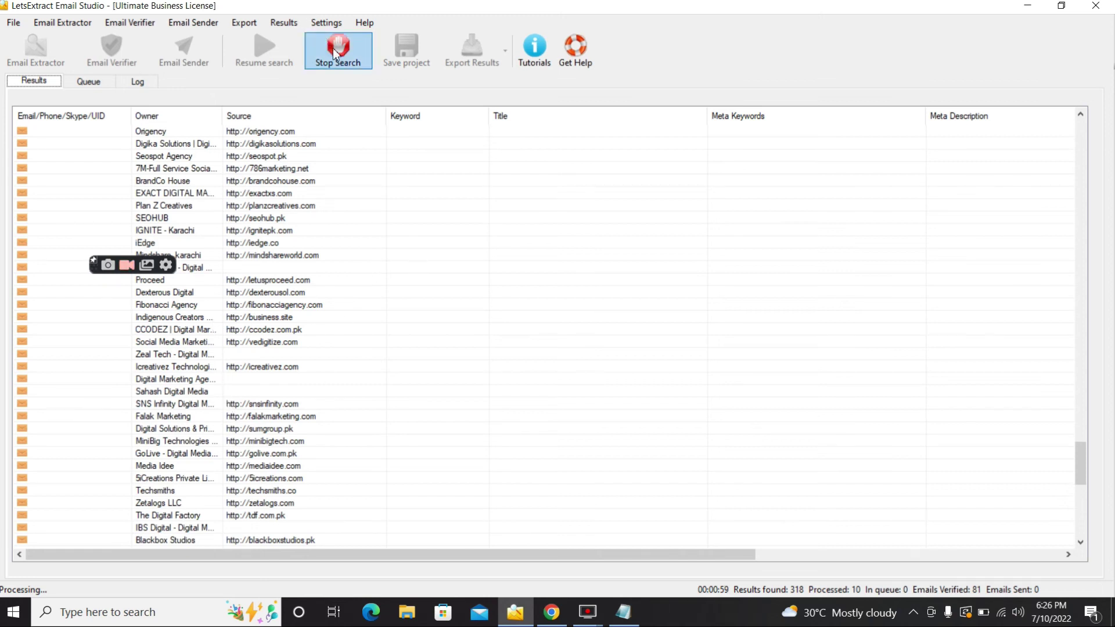